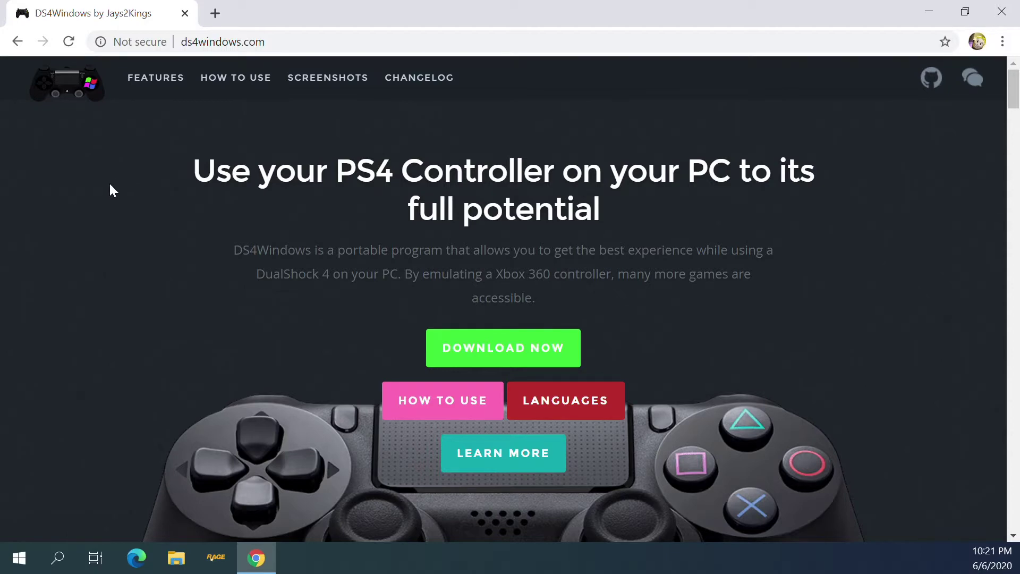
Step: Look through the DS4Windows home page, including its features, how-to-use instructions and screenshots
{"action": "scroll", "coordinate": [109, 191], "scroll_direction": "down", "scroll_amount": 3}
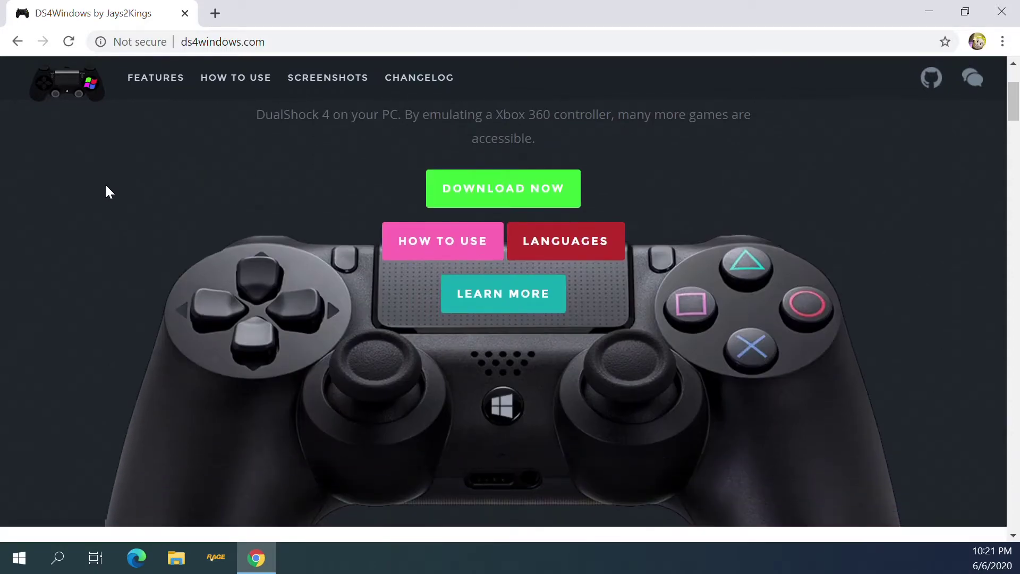
{"action": "scroll", "coordinate": [109, 191], "scroll_direction": "down", "scroll_amount": 2}
{"action": "scroll", "coordinate": [109, 191], "scroll_direction": "down", "scroll_amount": 2}
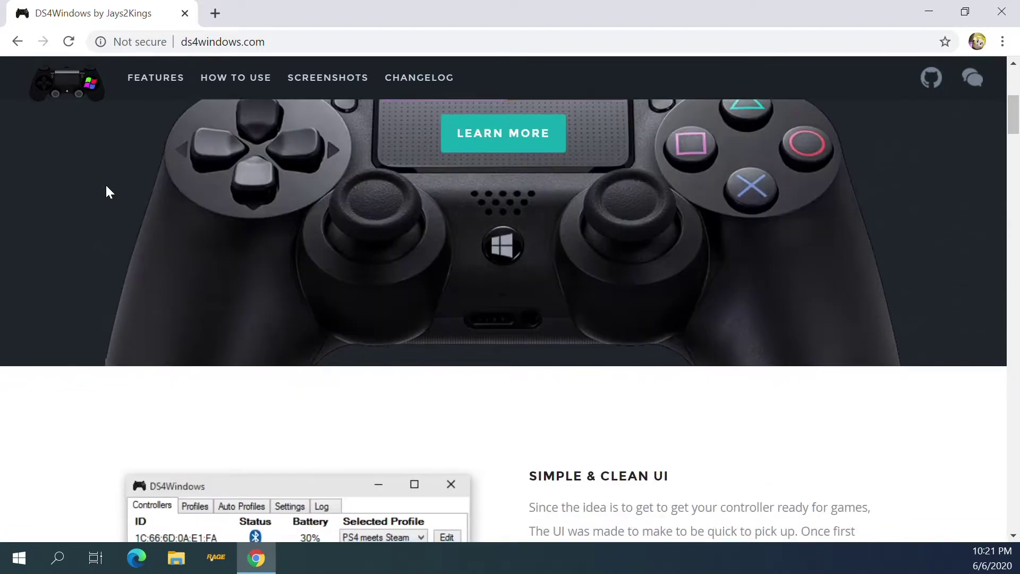
{"action": "scroll", "coordinate": [109, 191], "scroll_direction": "down", "scroll_amount": 1}
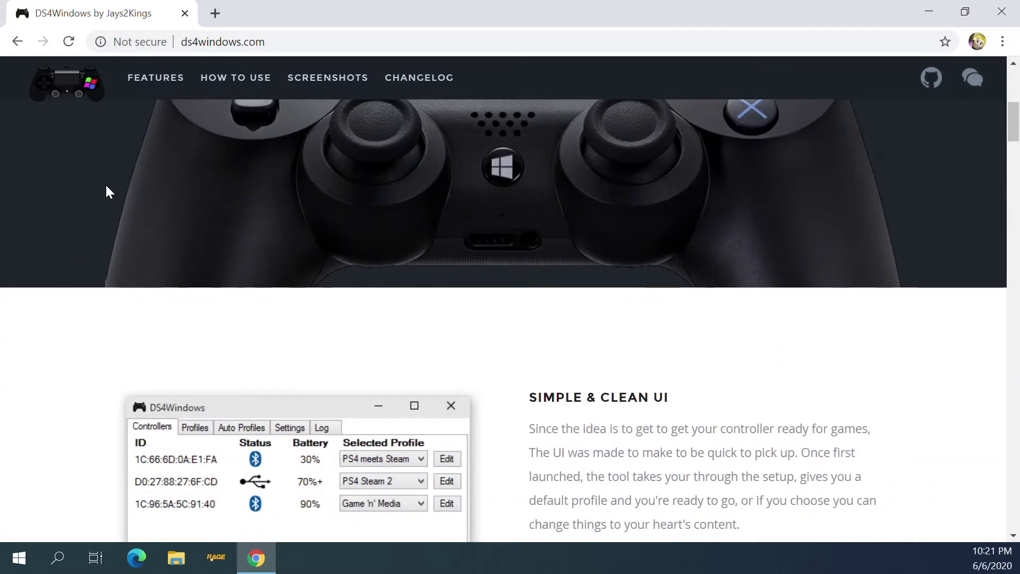
{"action": "scroll", "coordinate": [104, 176], "scroll_direction": "up", "scroll_amount": 5}
{"action": "scroll", "coordinate": [114, 165], "scroll_direction": "down", "scroll_amount": 1}
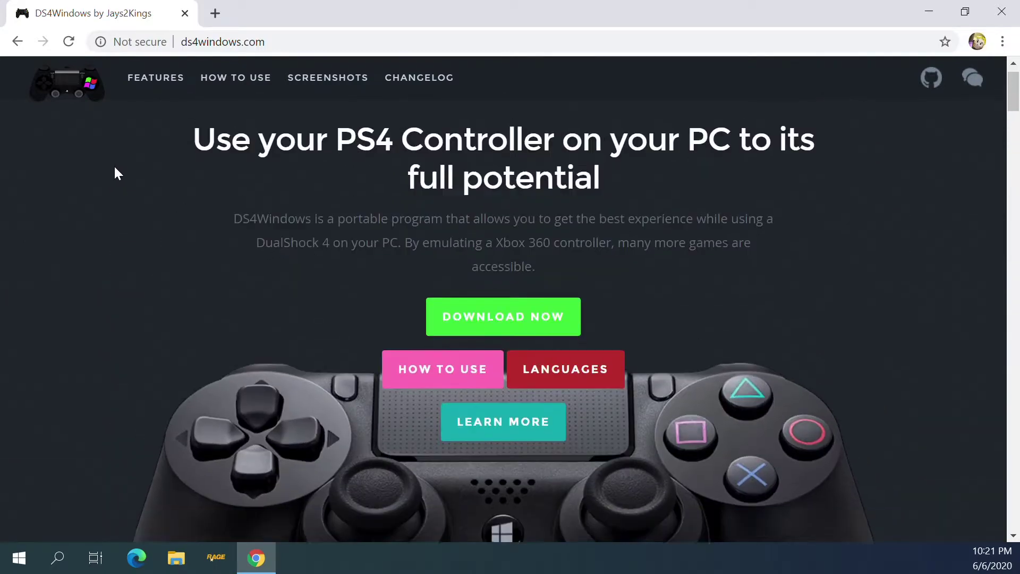
{"action": "scroll", "coordinate": [280, 219], "scroll_direction": "up", "scroll_amount": 1}
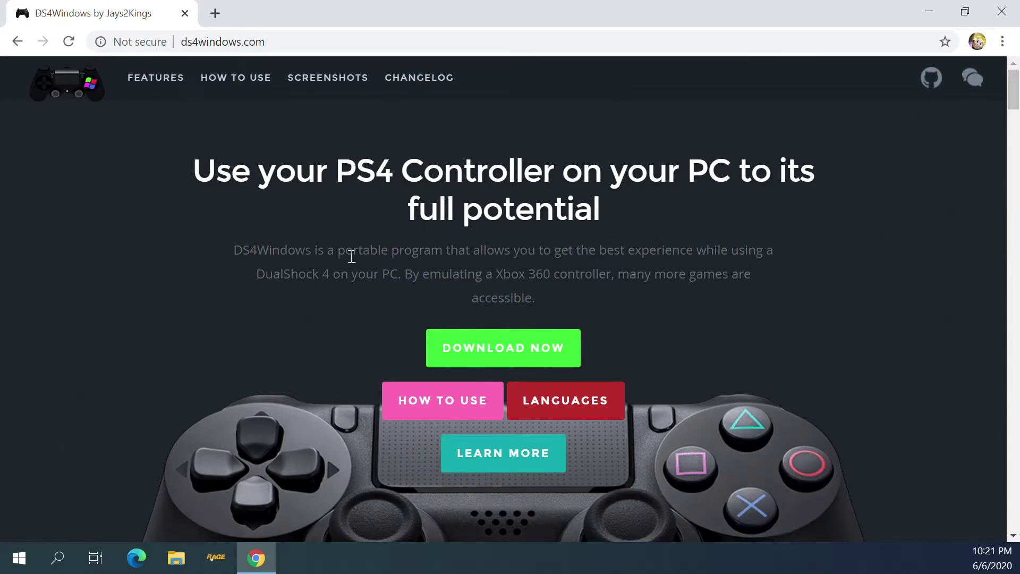
{"action": "scroll", "coordinate": [319, 249], "scroll_direction": "down", "scroll_amount": 5}
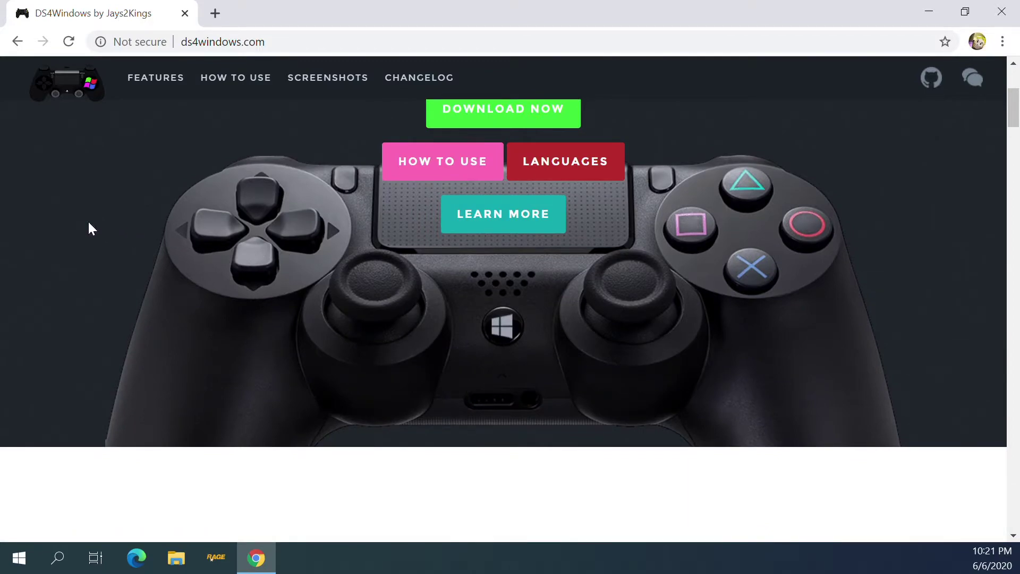
{"action": "scroll", "coordinate": [89, 223], "scroll_direction": "up", "scroll_amount": 5}
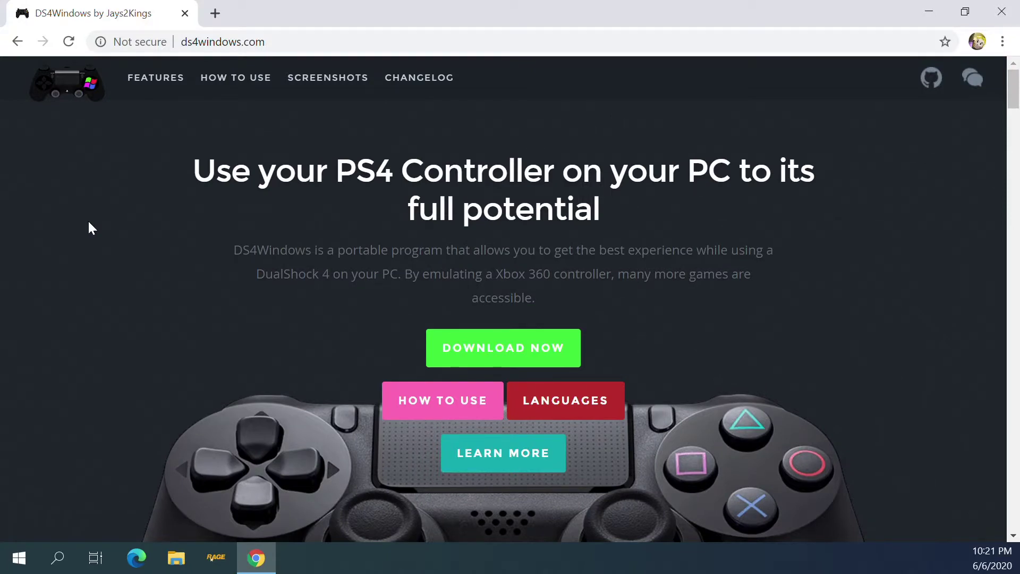
{"action": "scroll", "coordinate": [89, 228], "scroll_direction": "down", "scroll_amount": 6}
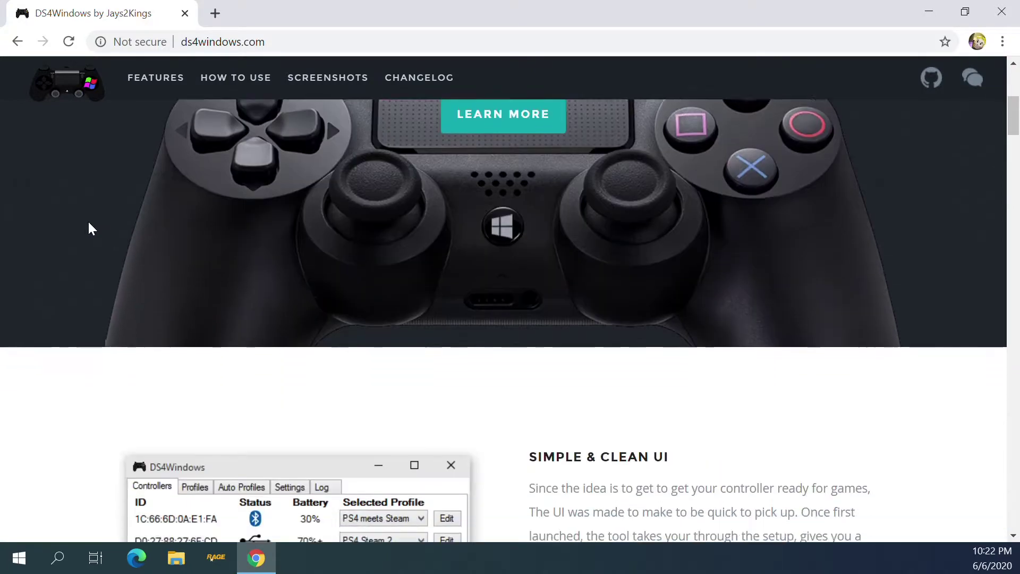
{"action": "scroll", "coordinate": [90, 226], "scroll_direction": "down", "scroll_amount": 4}
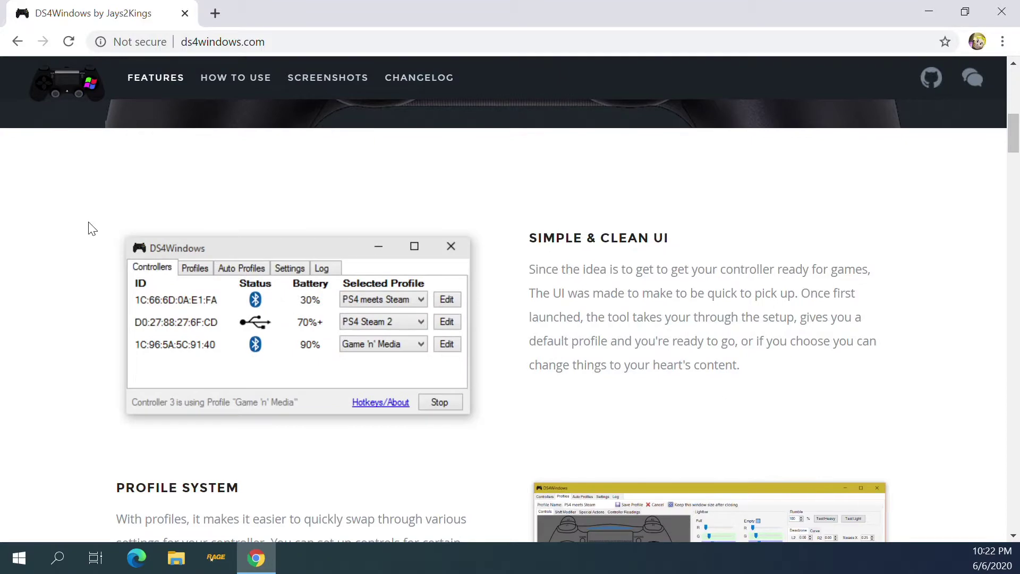
{"action": "scroll", "coordinate": [91, 227], "scroll_direction": "down", "scroll_amount": 4}
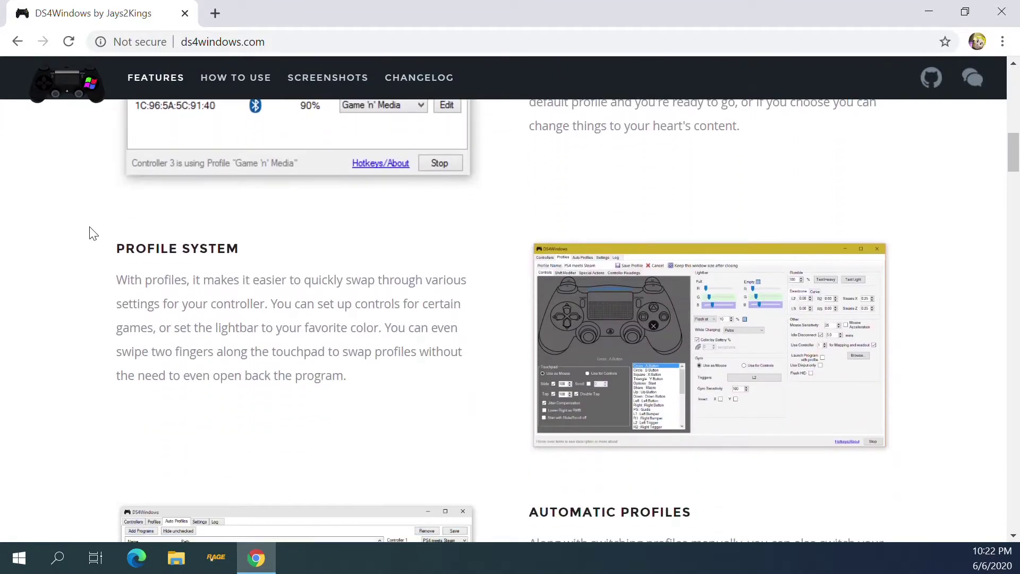
{"action": "scroll", "coordinate": [89, 227], "scroll_direction": "up", "scroll_amount": 7}
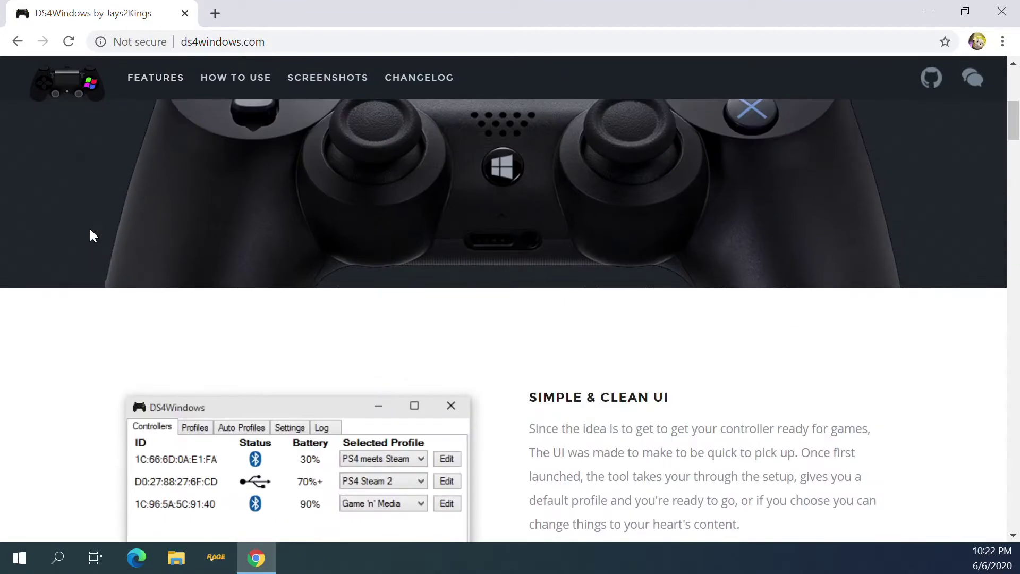
{"action": "scroll", "coordinate": [91, 230], "scroll_direction": "down", "scroll_amount": 8}
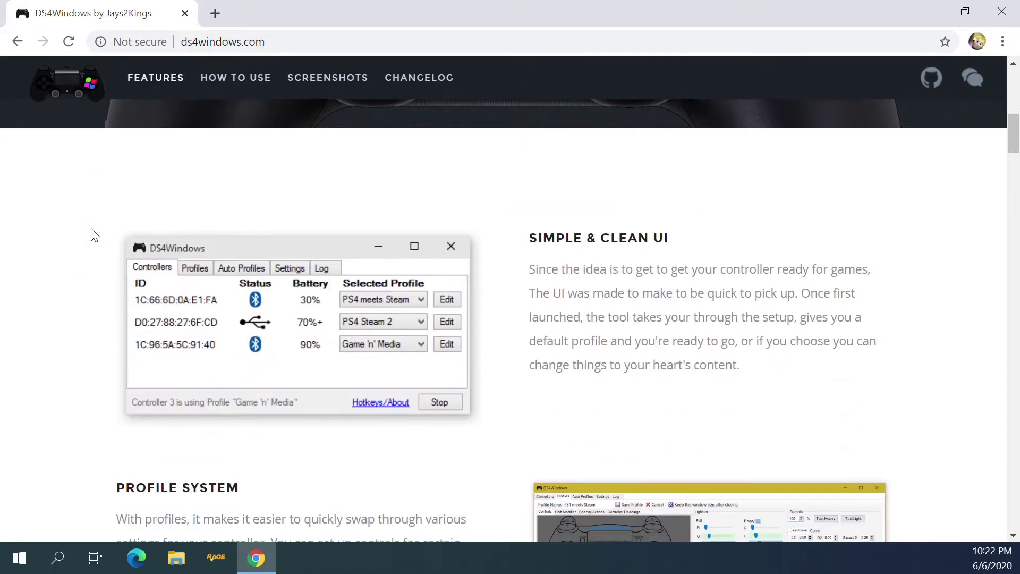
{"action": "scroll", "coordinate": [91, 235], "scroll_direction": "down", "scroll_amount": 20}
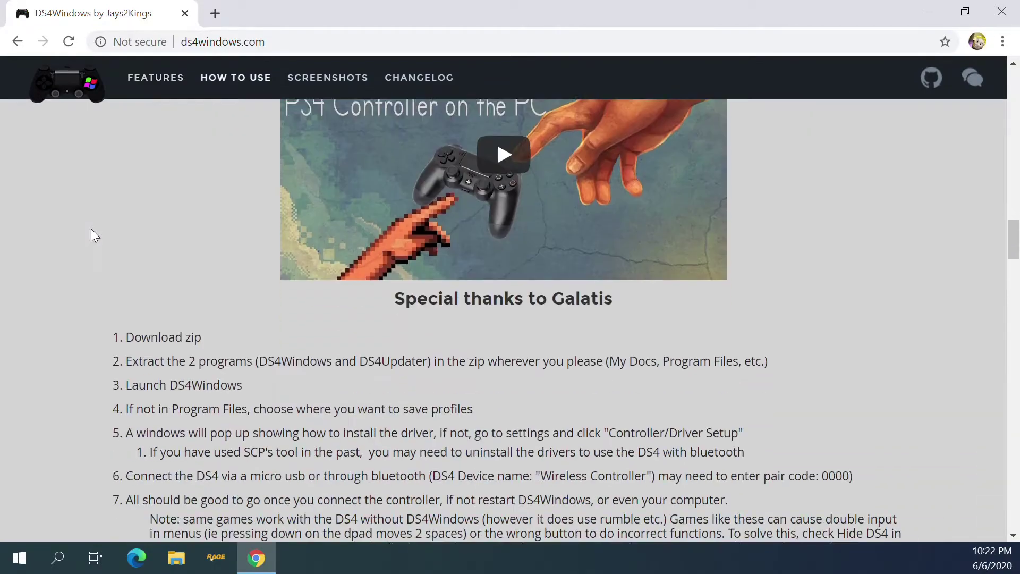
{"action": "scroll", "coordinate": [91, 235], "scroll_direction": "down", "scroll_amount": 20}
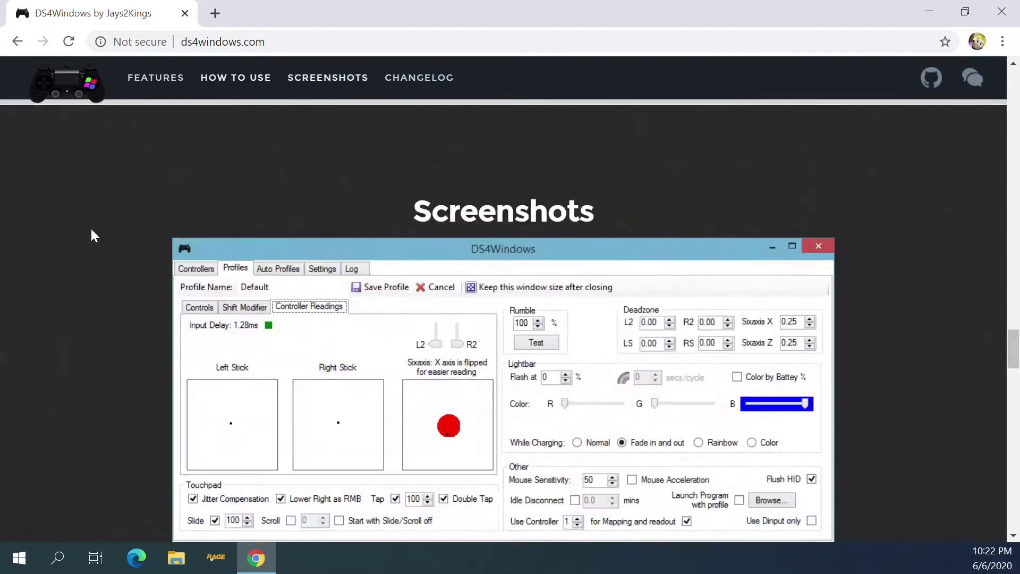
Step: Download DS4Windows.zip of Version 1.4.52 from the project's GitHub releases page
{"action": "key", "text": "Home"}
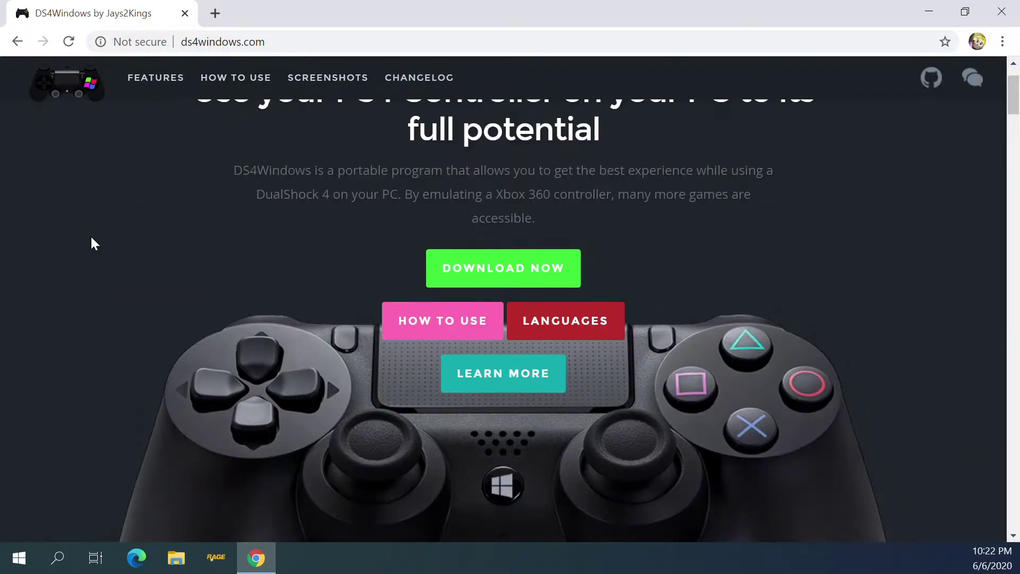
{"action": "left_click", "coordinate": [484, 281]}
{"action": "scroll", "coordinate": [266, 346], "scroll_direction": "down", "scroll_amount": 5}
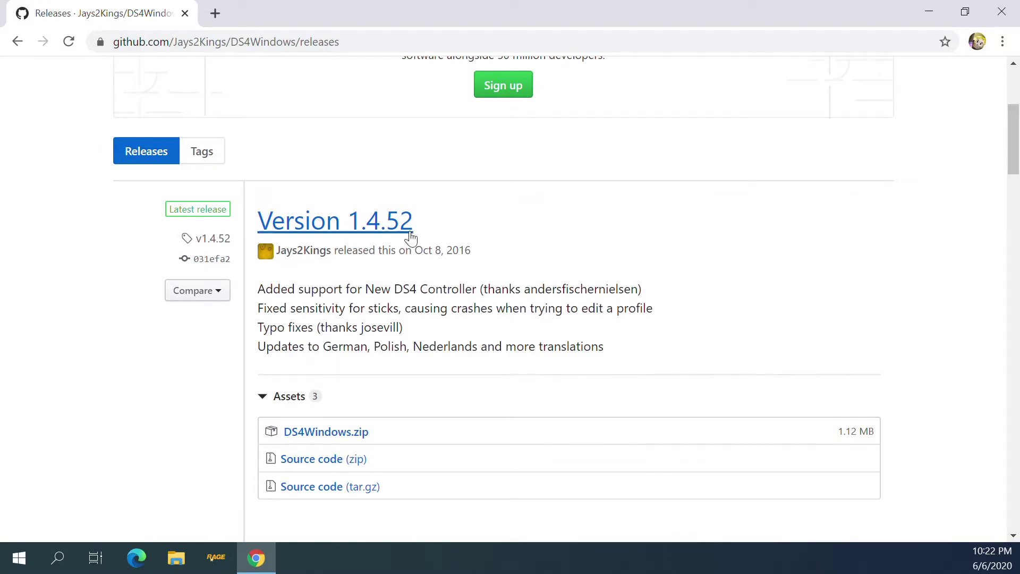
{"action": "scroll", "coordinate": [307, 267], "scroll_direction": "down", "scroll_amount": 3}
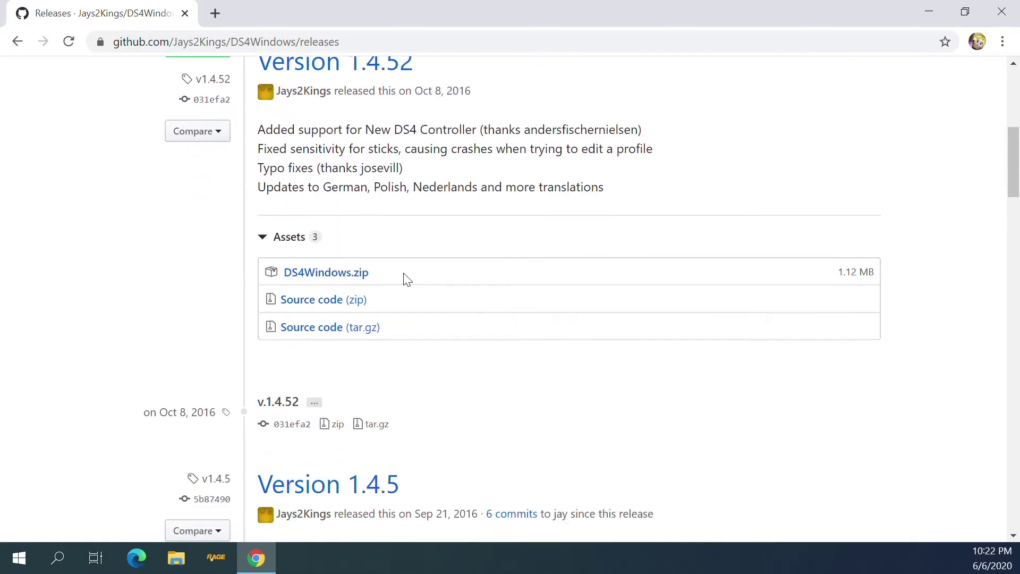
{"action": "left_click", "coordinate": [354, 281]}
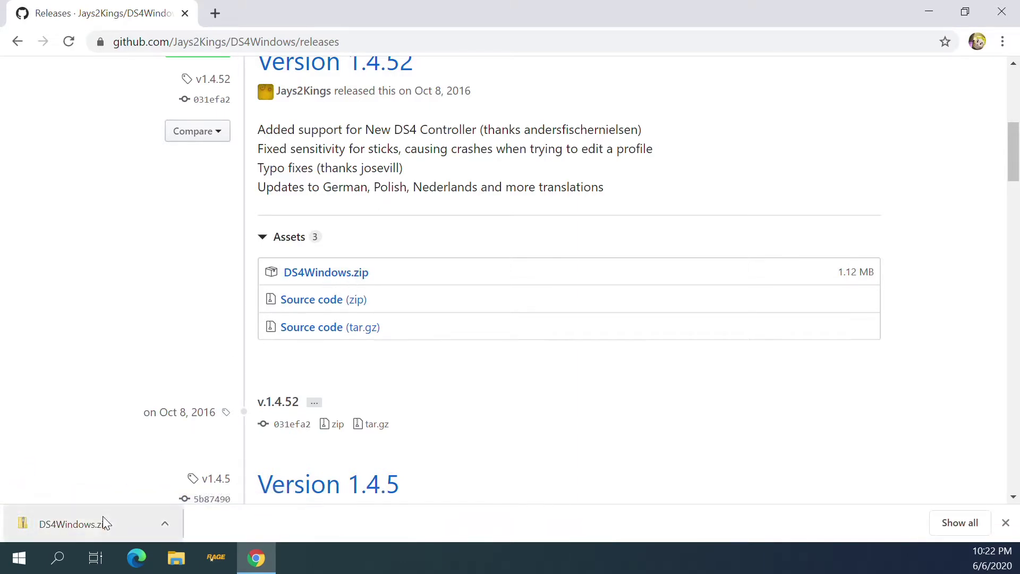
Step: Show the downloaded DS4Windows archive in its folder and extract it to a DS4Windows folder in Downloads
{"action": "left_click", "coordinate": [171, 521]}
{"action": "left_click", "coordinate": [188, 466]}
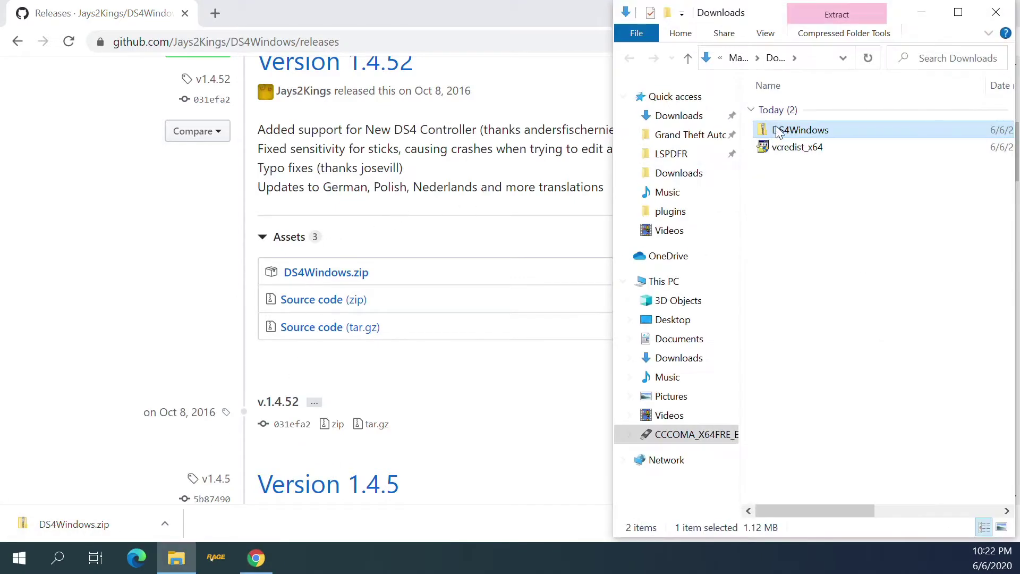
{"action": "double_click", "coordinate": [811, 133]}
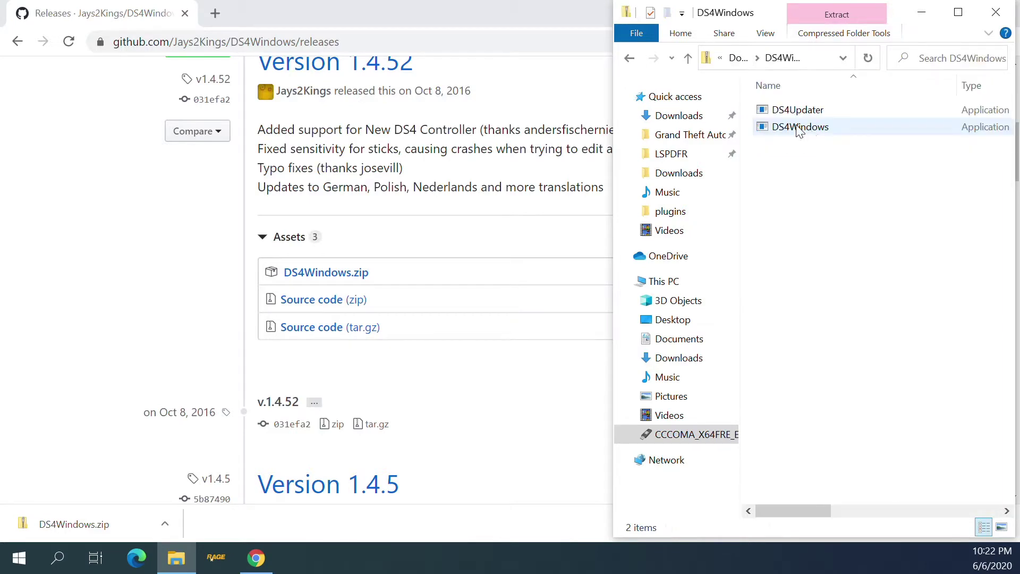
{"action": "left_click", "coordinate": [629, 58]}
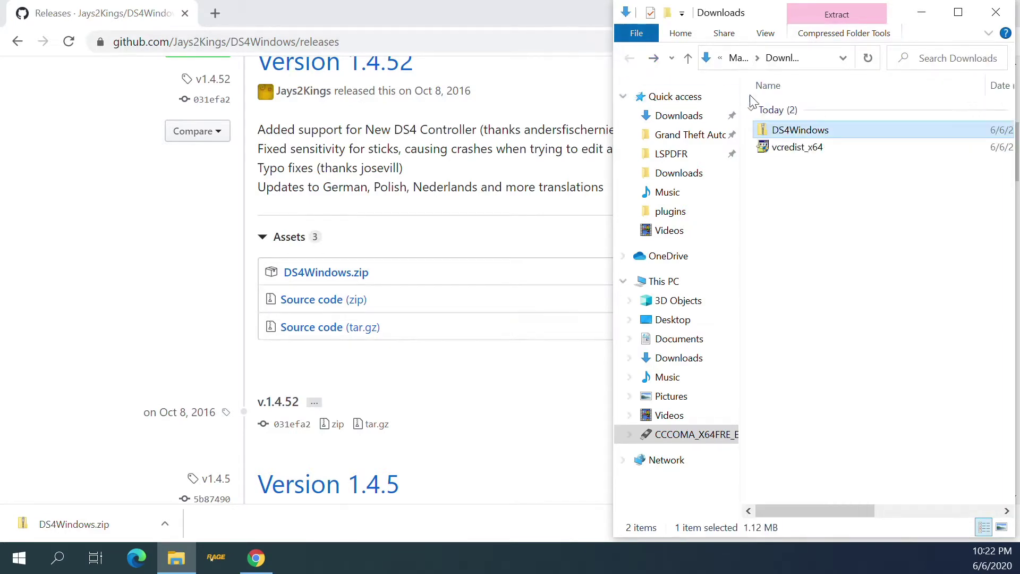
{"action": "right_click", "coordinate": [799, 131]}
{"action": "left_click", "coordinate": [848, 184]}
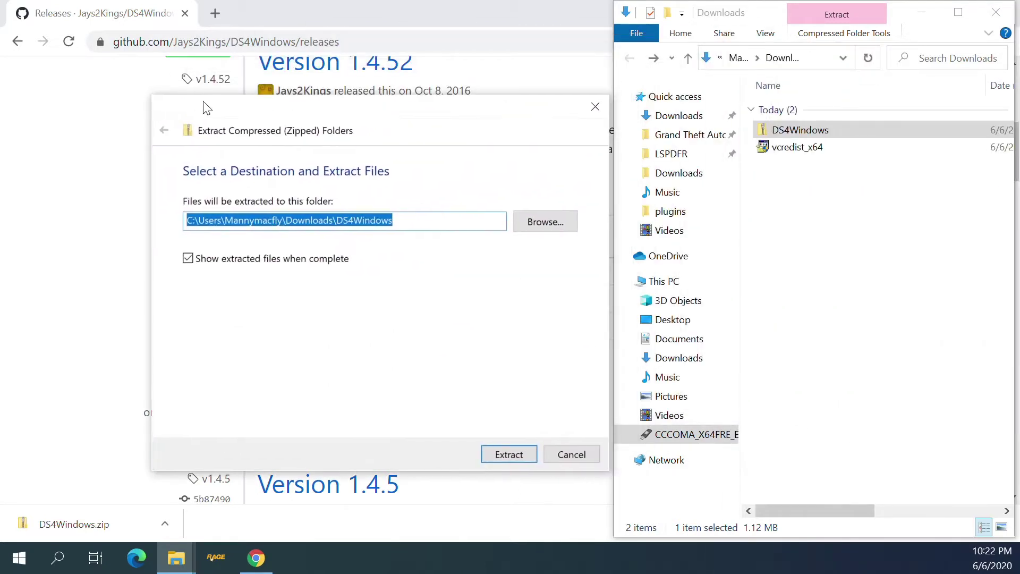
{"action": "left_click", "coordinate": [510, 454]}
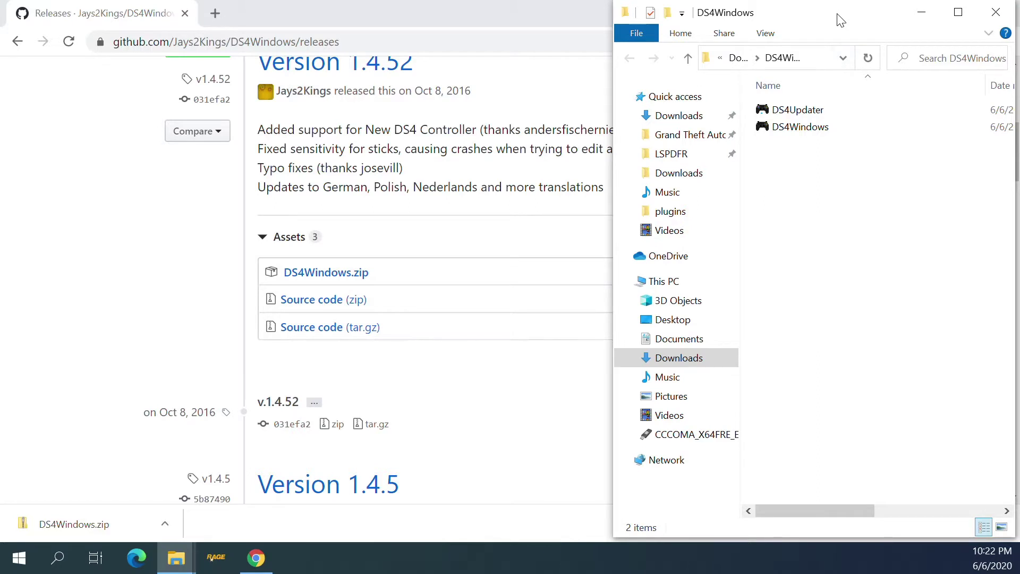
Step: Launch the extracted DS4Windows program with administrator permission, saving its settings and profiles in Appdata
{"action": "left_click_drag", "start_coordinate": [836, 18], "coordinate": [732, 24]}
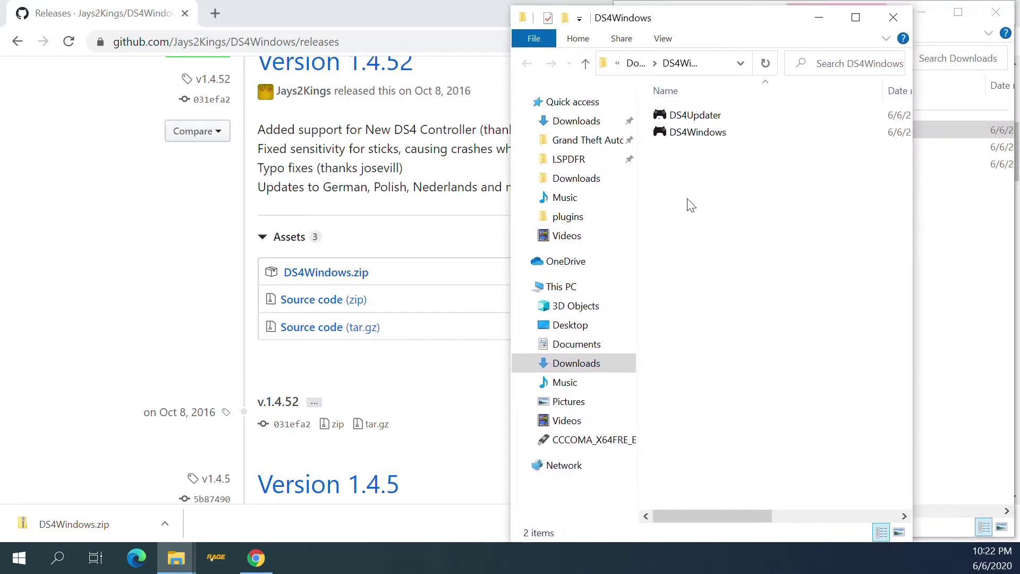
{"action": "double_click", "coordinate": [700, 133]}
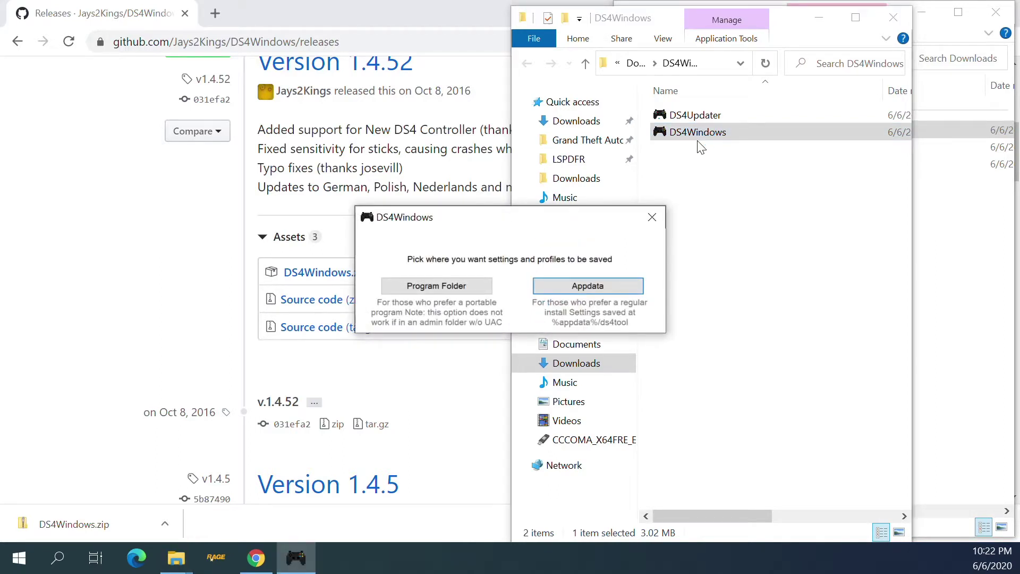
{"action": "left_click", "coordinate": [586, 286]}
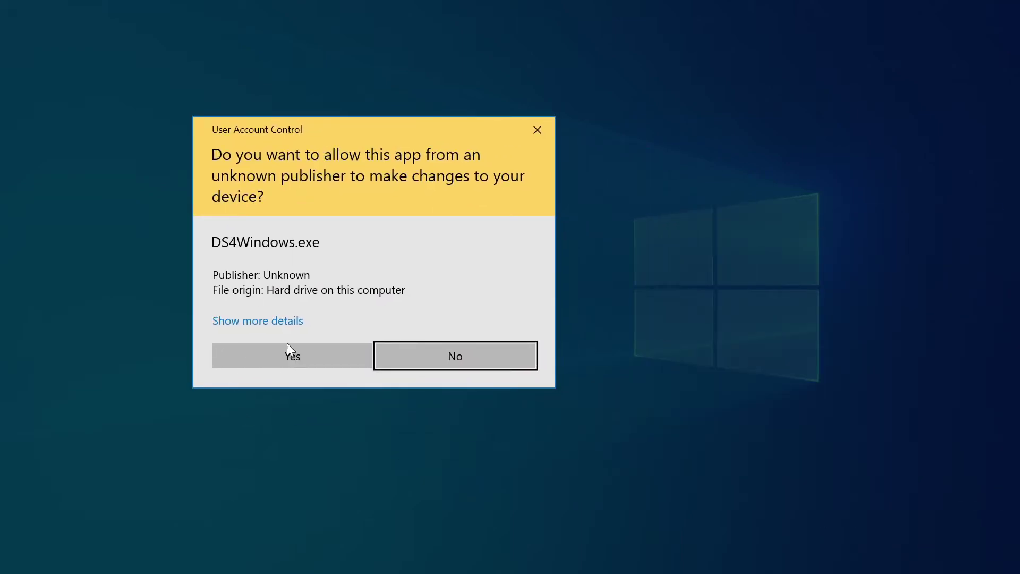
{"action": "left_click", "coordinate": [290, 352]}
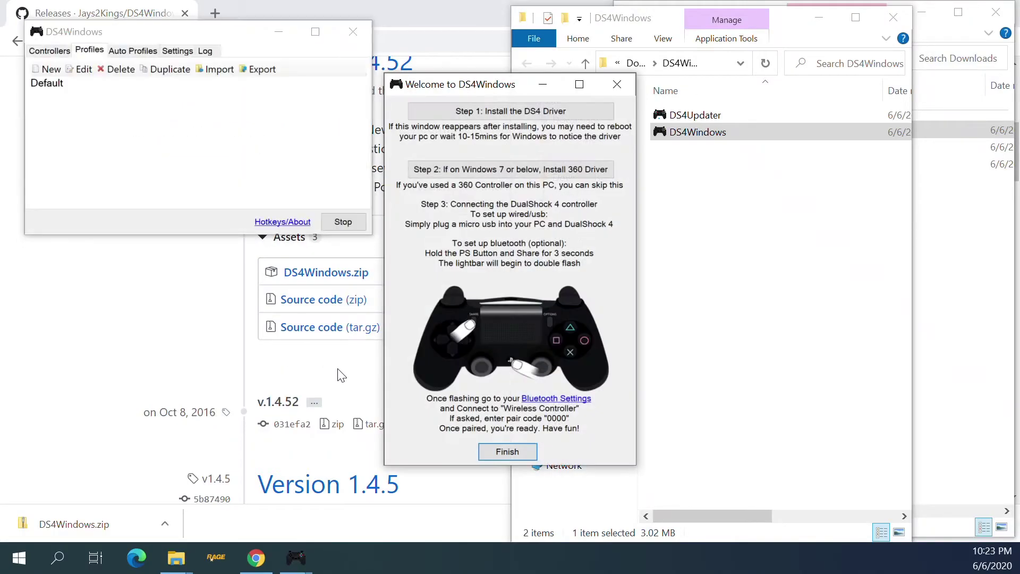
Step: Install the DS4 driver, accepting the Scarlet.Crush Productions device software, and finish the welcome setup
{"action": "left_click", "coordinate": [508, 110]}
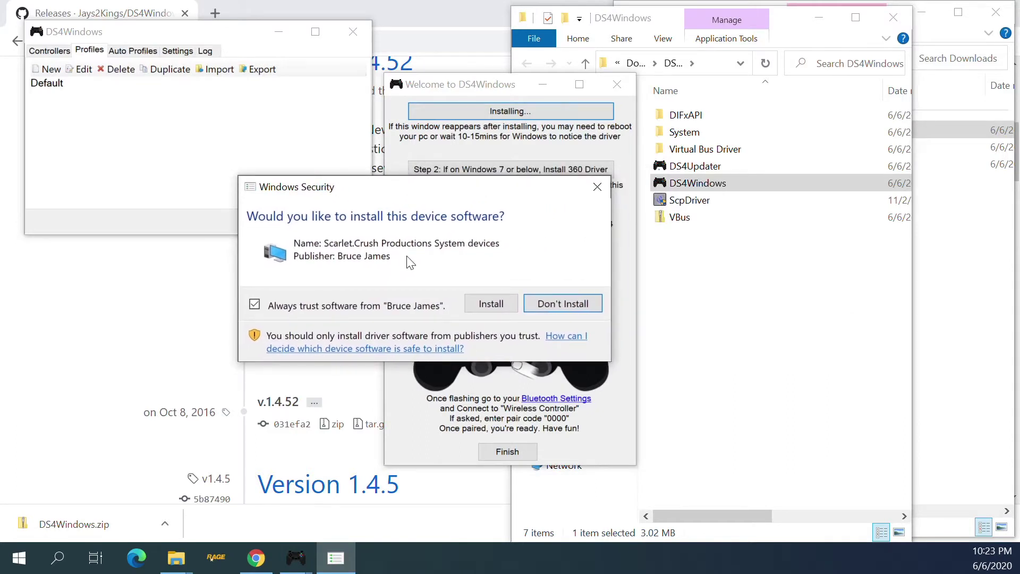
{"action": "left_click", "coordinate": [490, 304]}
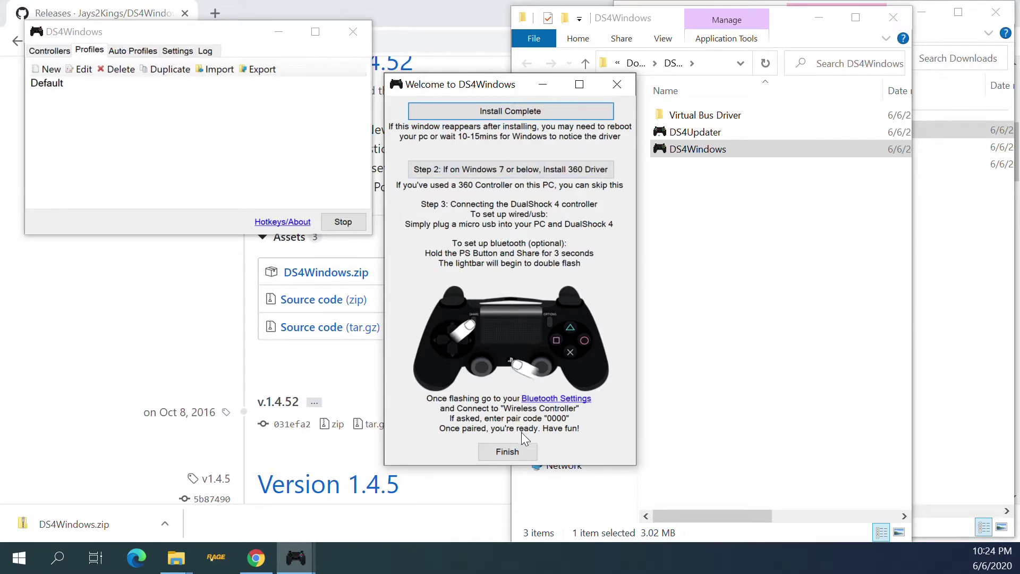
{"action": "left_click", "coordinate": [507, 451]}
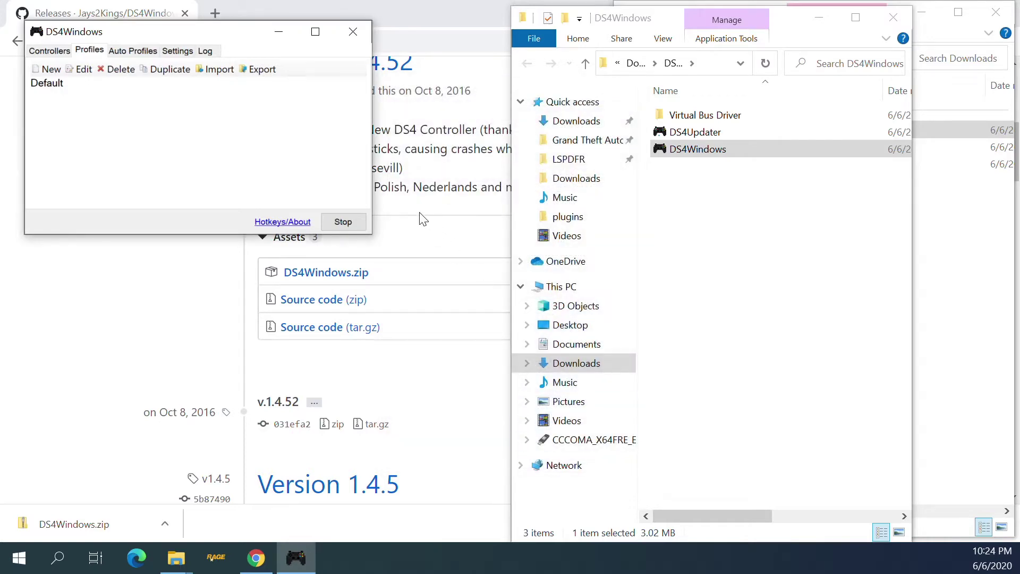
Step: Show the DS4Windows Controllers list, open the Bluetooth & other devices settings in an enlarged window, and review the listed devices
{"action": "left_click", "coordinate": [57, 53]}
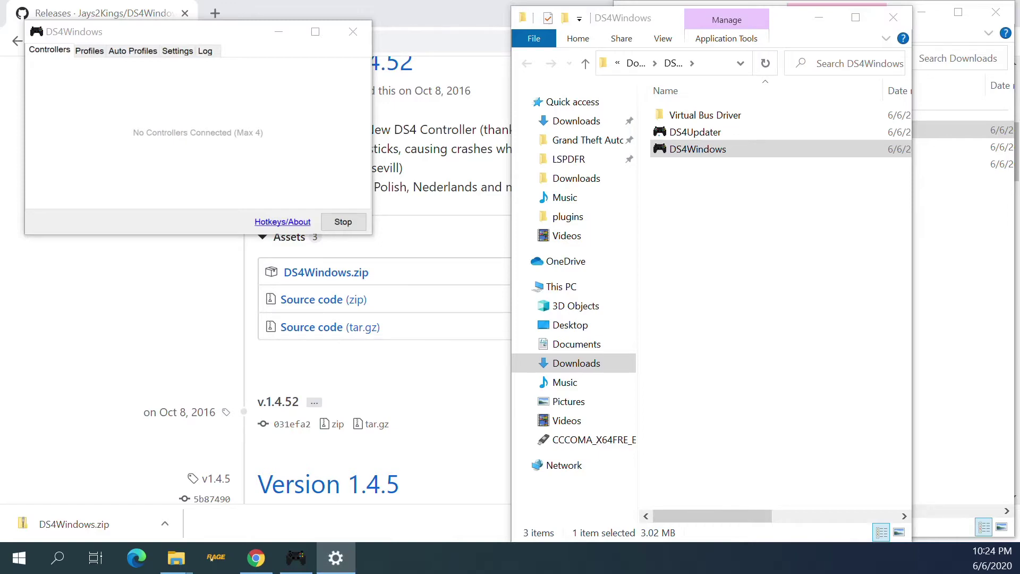
{"action": "left_click_drag", "start_coordinate": [917, 27], "coordinate": [422, 28]}
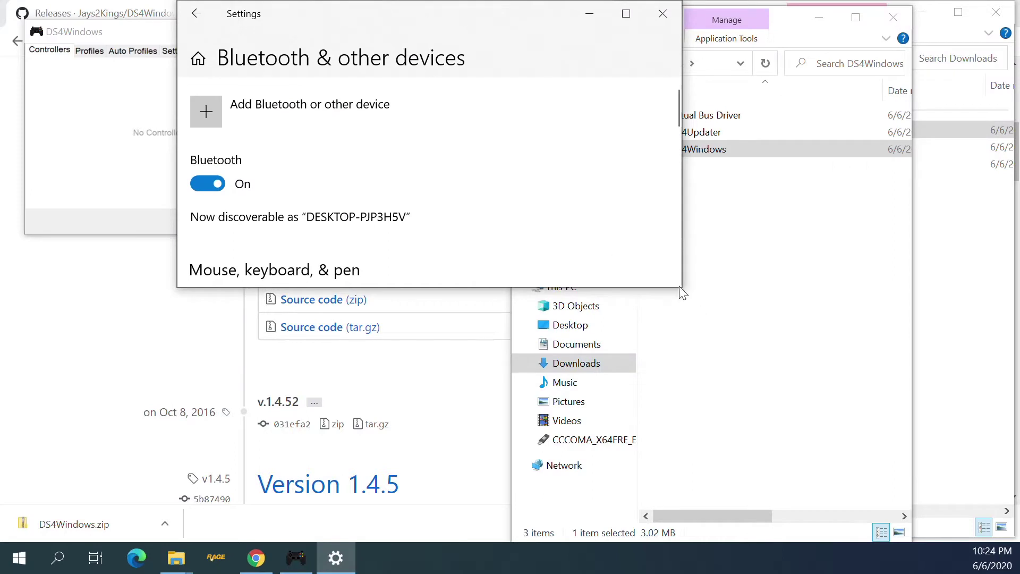
{"action": "left_click_drag", "start_coordinate": [681, 287], "coordinate": [802, 403]}
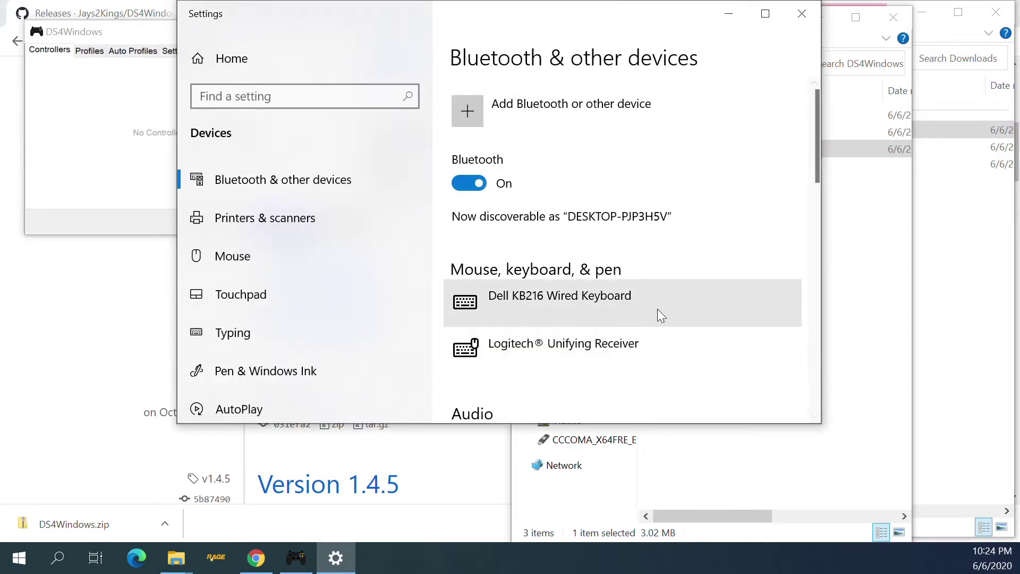
{"action": "scroll", "coordinate": [657, 308], "scroll_direction": "down", "scroll_amount": 5}
{"action": "scroll", "coordinate": [660, 315], "scroll_direction": "down", "scroll_amount": 5}
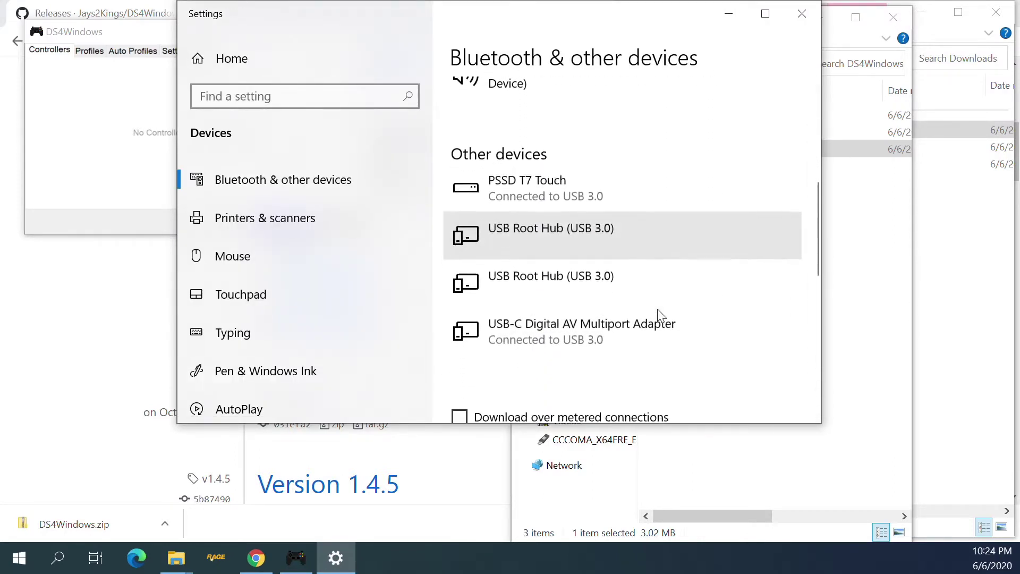
{"action": "scroll", "coordinate": [659, 303], "scroll_direction": "up", "scroll_amount": 6}
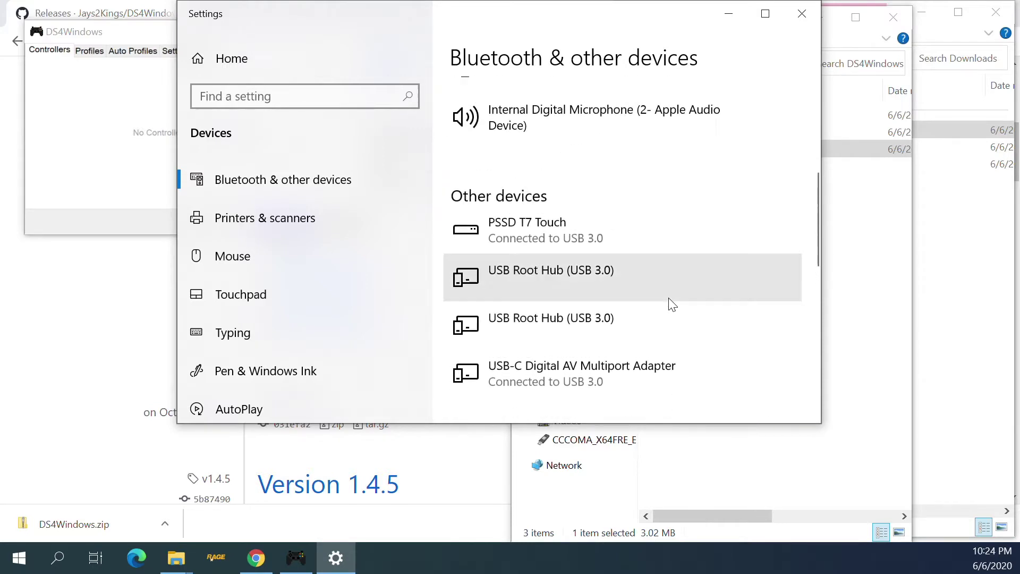
{"action": "scroll", "coordinate": [671, 303], "scroll_direction": "up", "scroll_amount": 3}
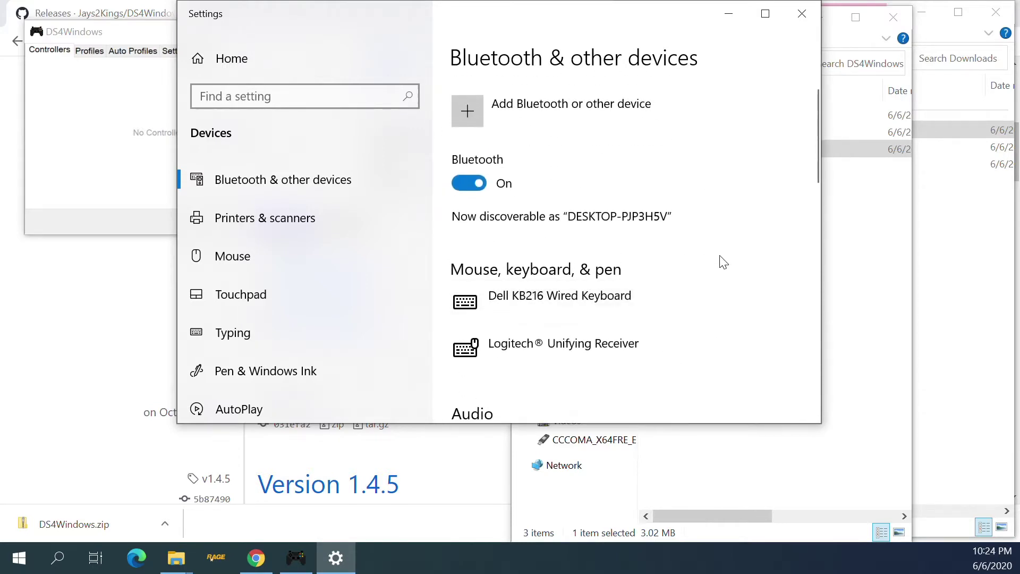
{"action": "left_click", "coordinate": [476, 113]}
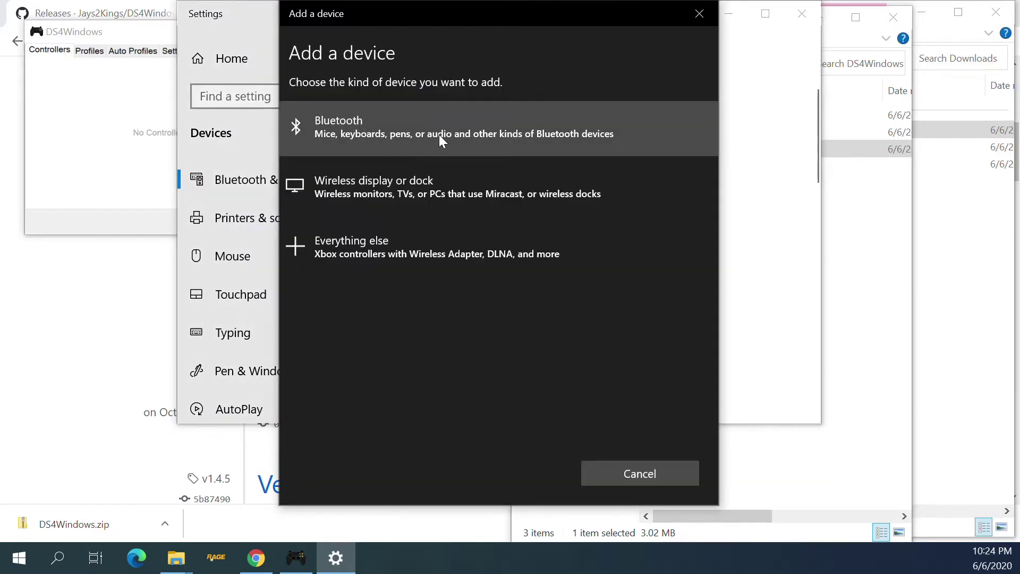
{"action": "left_click", "coordinate": [430, 236]}
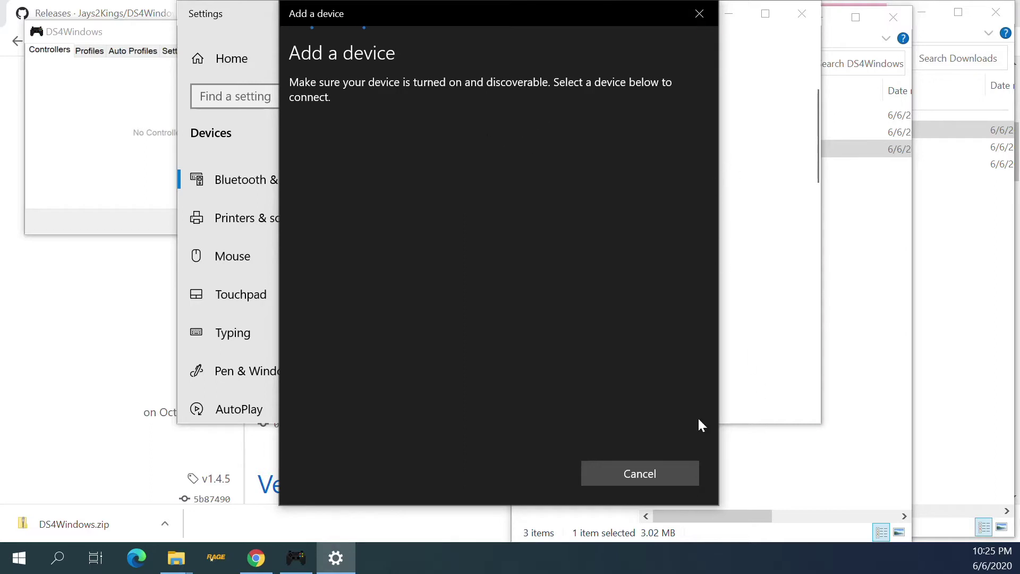
{"action": "left_click", "coordinate": [634, 477]}
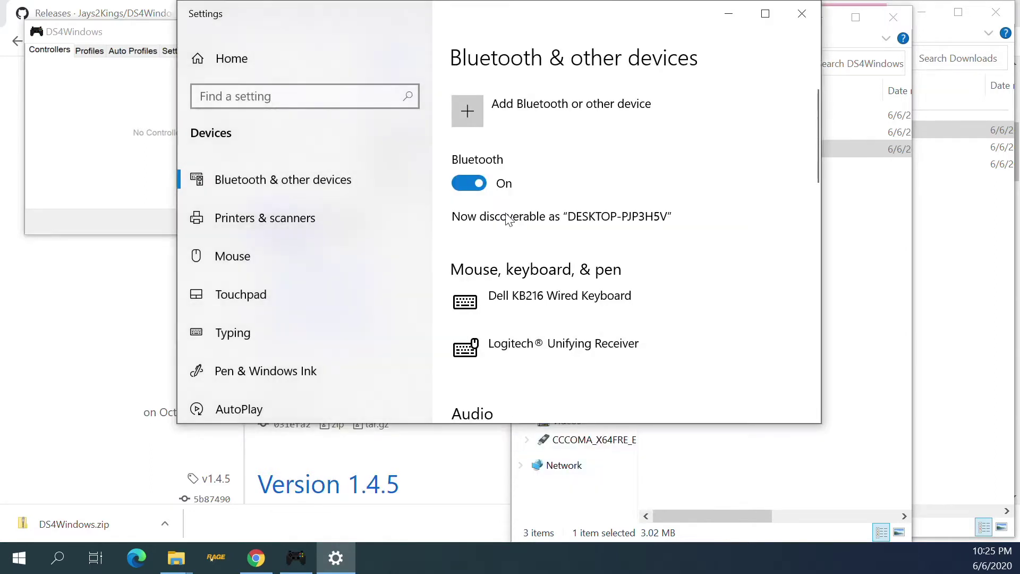
Step: Check the device list and turn Bluetooth off and back on
{"action": "scroll", "coordinate": [562, 232], "scroll_direction": "down", "scroll_amount": 4}
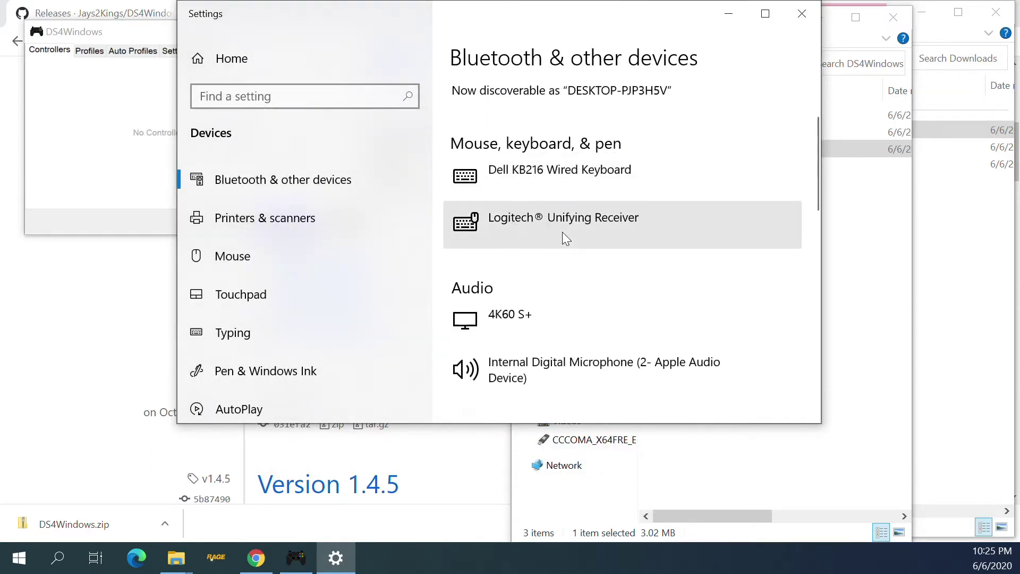
{"action": "scroll", "coordinate": [565, 237], "scroll_direction": "down", "scroll_amount": 3}
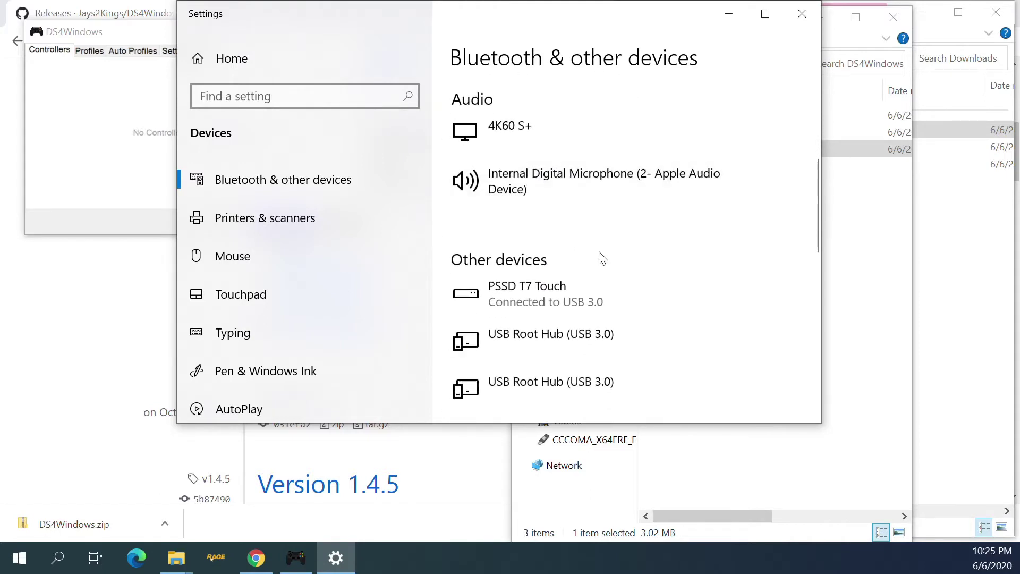
{"action": "scroll", "coordinate": [588, 271], "scroll_direction": "up", "scroll_amount": 6}
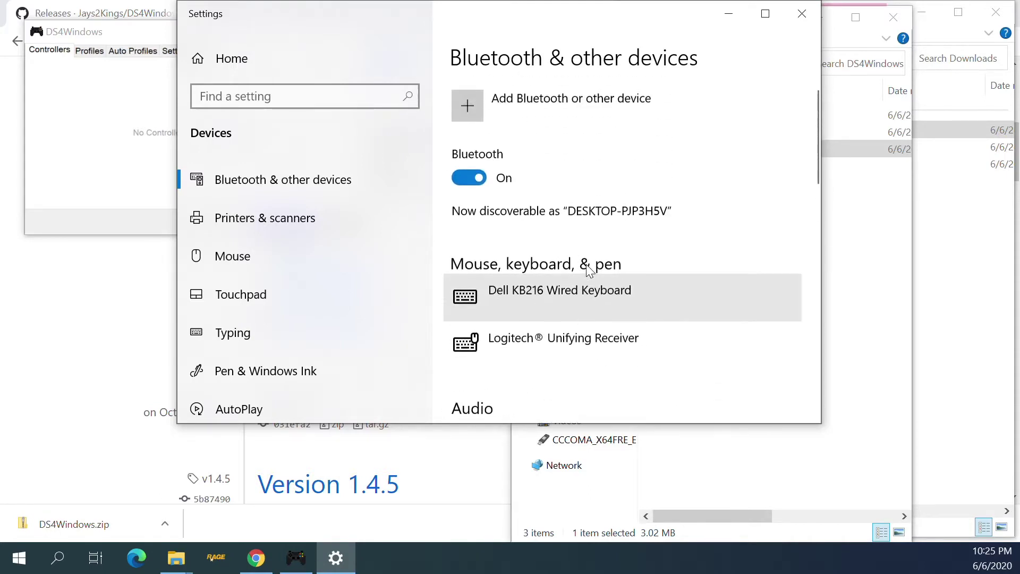
{"action": "left_click", "coordinate": [471, 187]}
{"action": "left_click", "coordinate": [467, 182]}
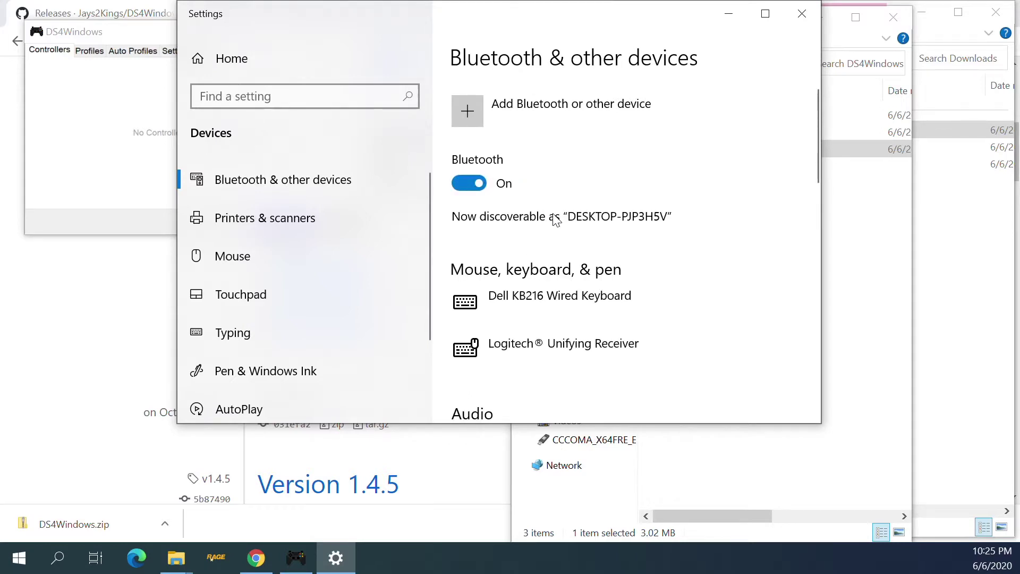
{"action": "scroll", "coordinate": [534, 208], "scroll_direction": "down", "scroll_amount": 3}
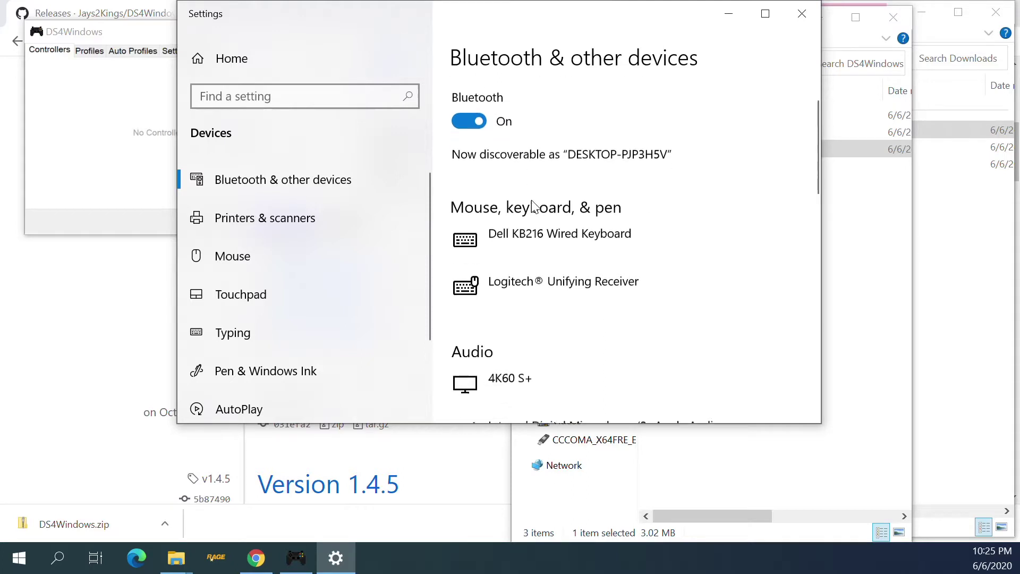
{"action": "scroll", "coordinate": [533, 205], "scroll_direction": "up", "scroll_amount": 3}
Step: Try to connect the Wireless Controller as a new Bluetooth device, and cancel adding the device
{"action": "left_click", "coordinate": [458, 117]}
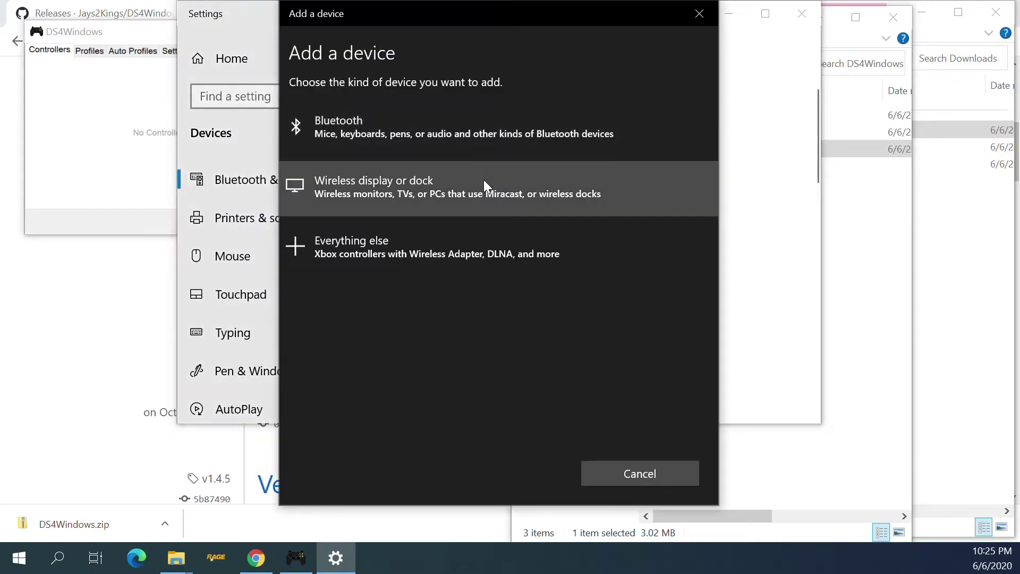
{"action": "left_click", "coordinate": [412, 135]}
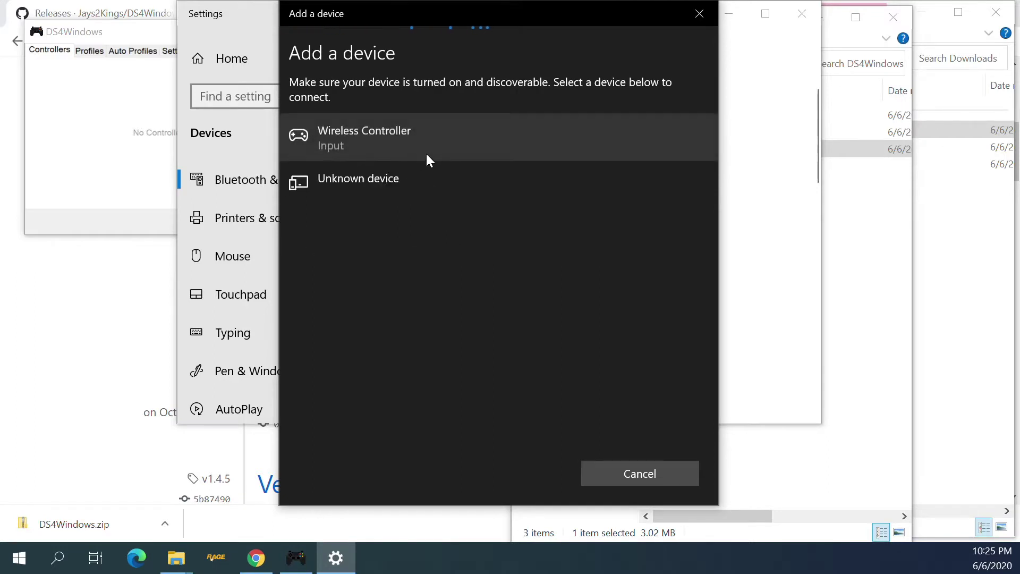
{"action": "left_click", "coordinate": [426, 155]}
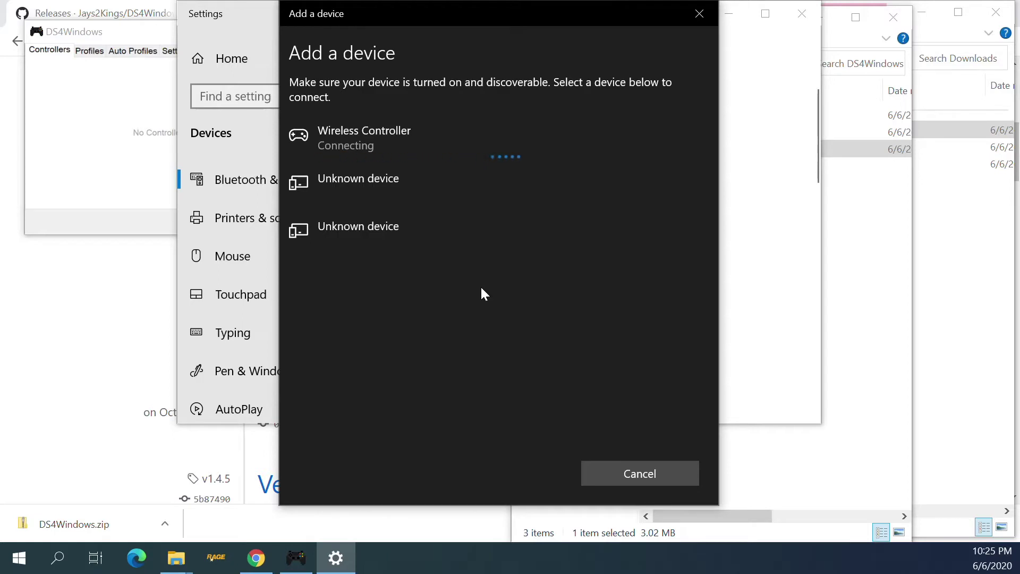
{"action": "left_click", "coordinate": [371, 124]}
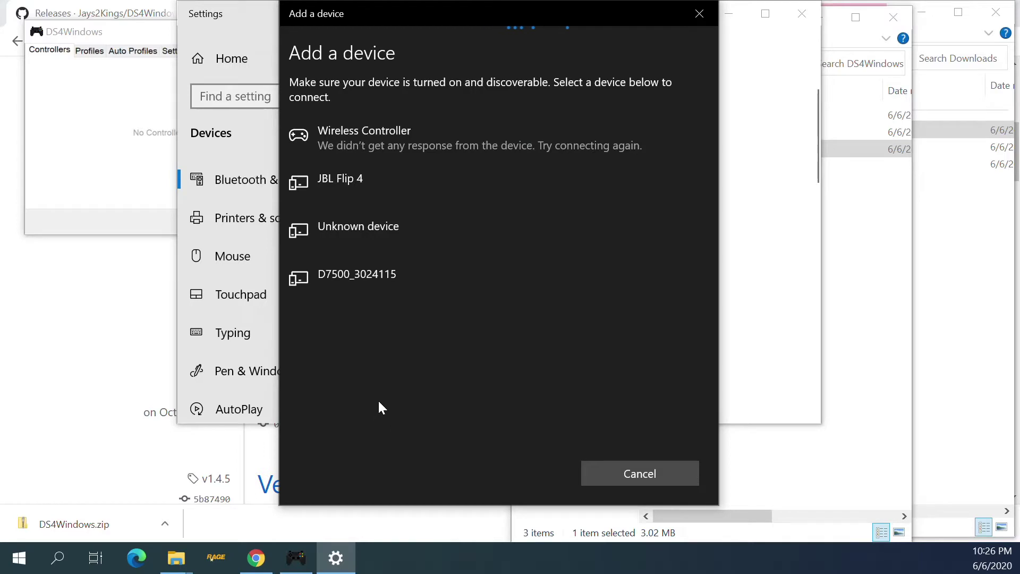
{"action": "left_click", "coordinate": [355, 142]}
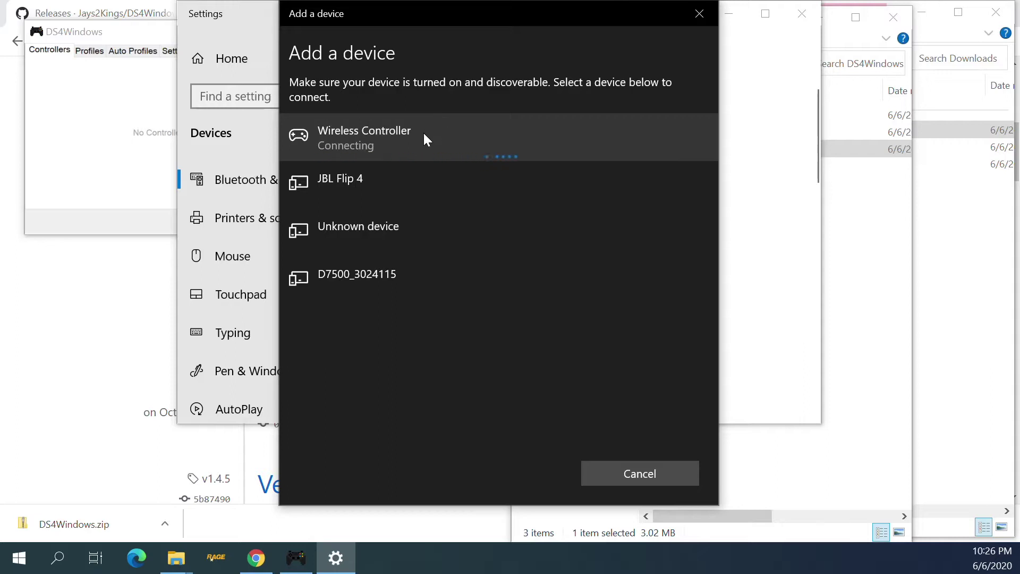
{"action": "left_click", "coordinate": [649, 476]}
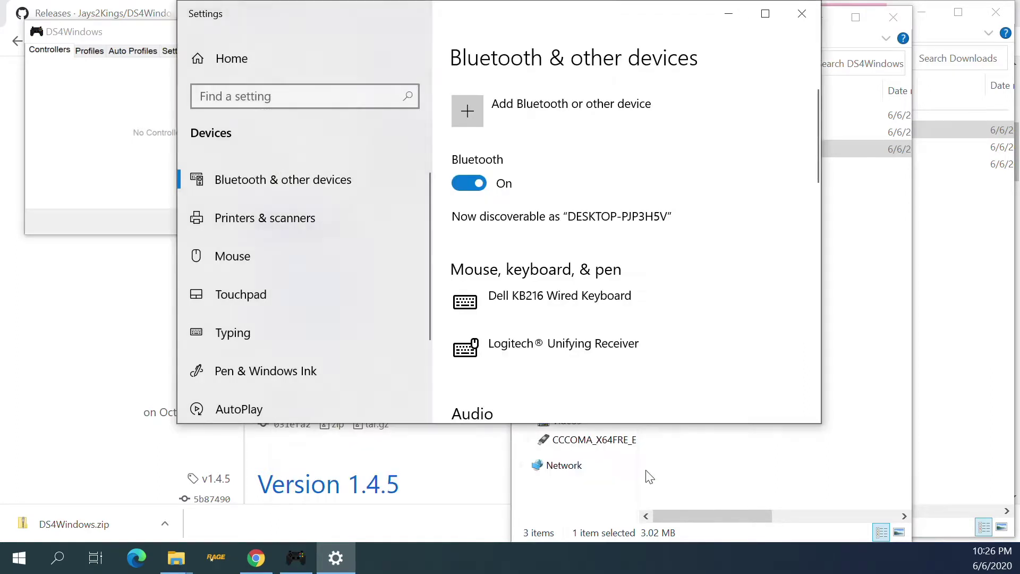
Step: Add the Wireless Controller as a Bluetooth device and finish the pairing
{"action": "left_click", "coordinate": [466, 104]}
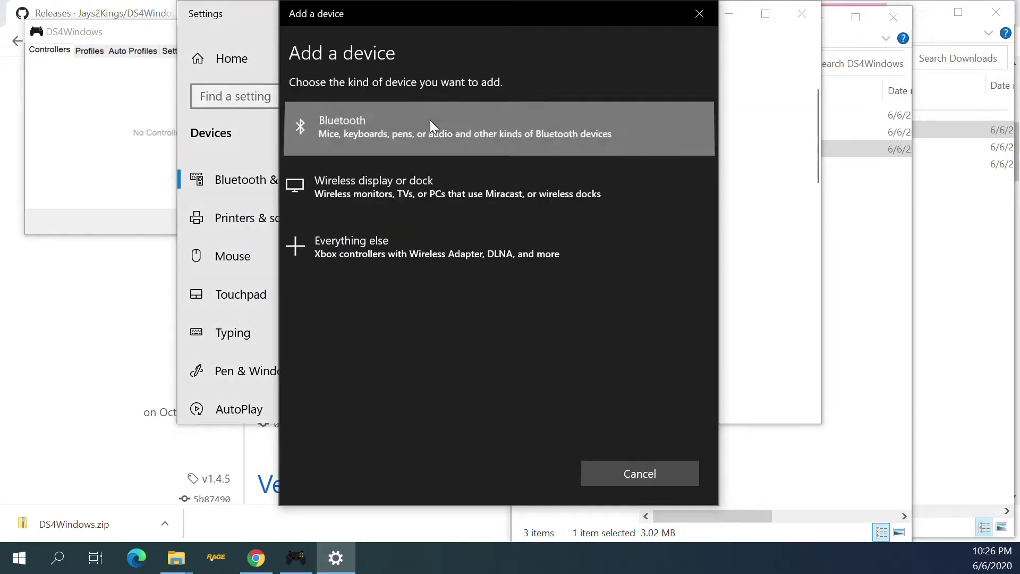
{"action": "left_click", "coordinate": [431, 126]}
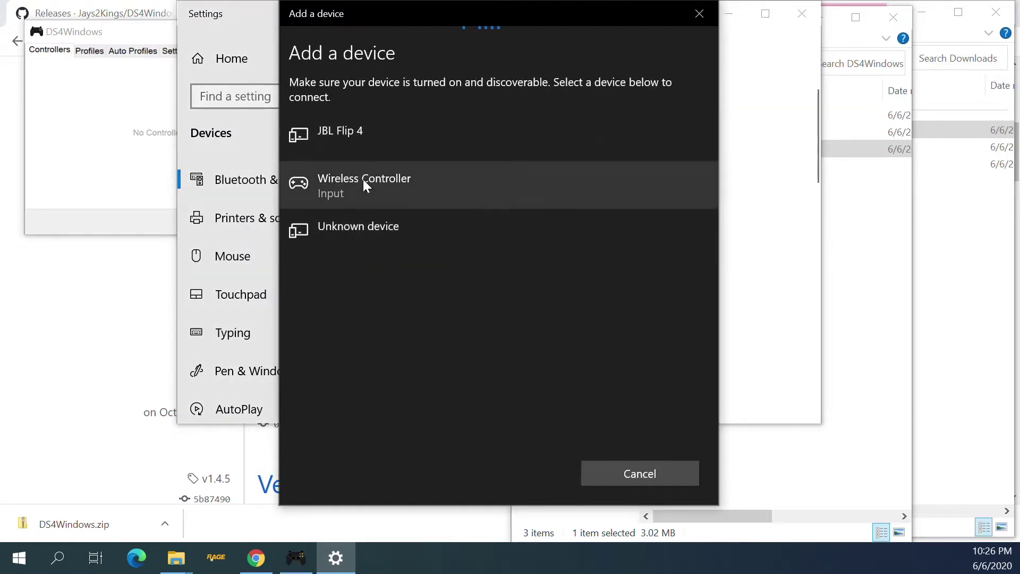
{"action": "left_click", "coordinate": [367, 199]}
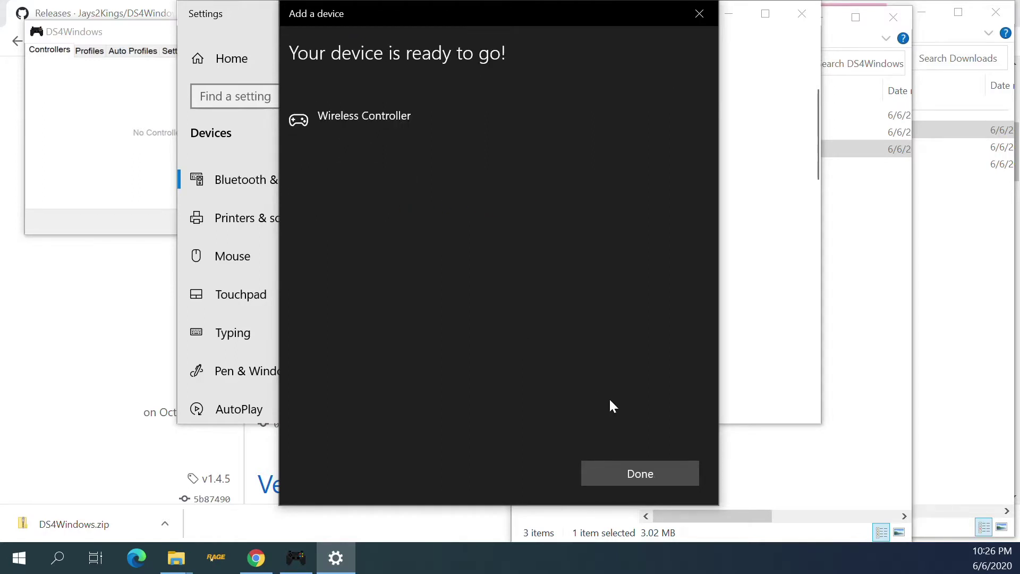
{"action": "left_click", "coordinate": [646, 474]}
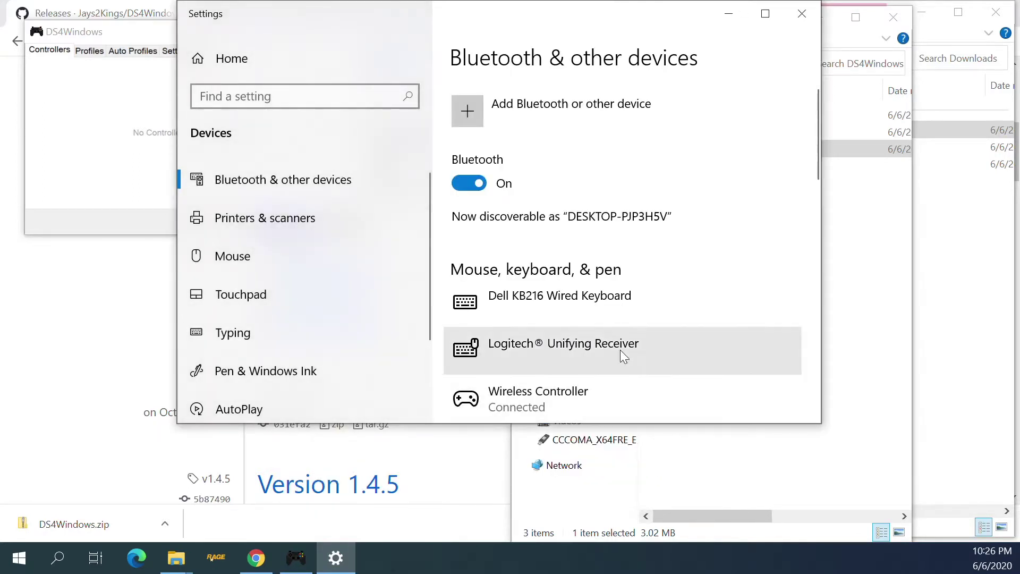
Step: Examine the entries in the Bluetooth & other devices list, including the Wireless Controller's connection status
{"action": "key", "text": "Tab"}
{"action": "key", "text": "Tab"}
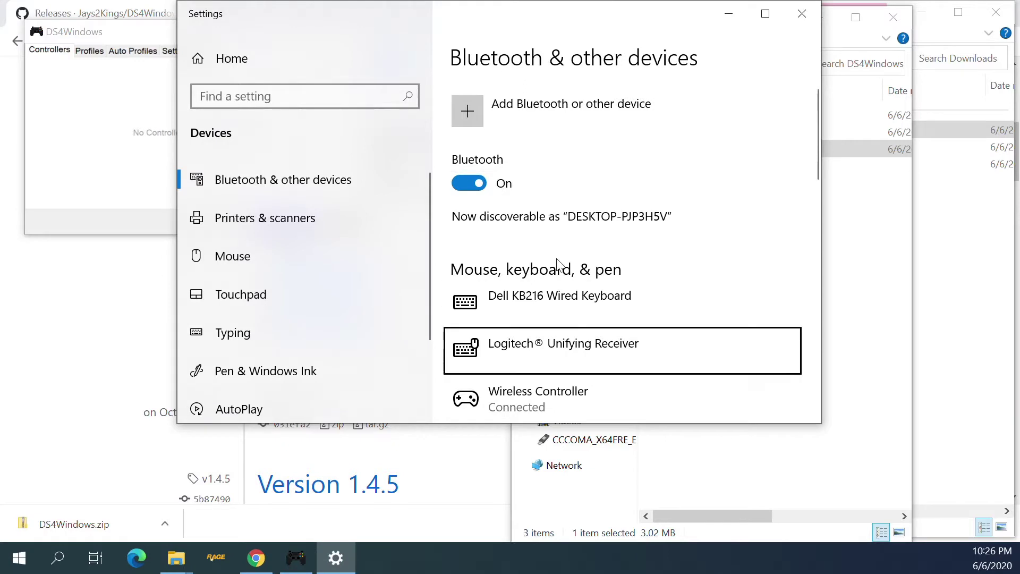
{"action": "key", "text": "shift+Tab"}
{"action": "key", "text": "shift+Tab"}
{"action": "key", "text": "shift+Tab"}
{"action": "key", "text": "Tab"}
{"action": "key", "text": "Tab"}
{"action": "key", "text": "Tab"}
{"action": "key", "text": "Tab"}
{"action": "key", "text": "Tab"}
{"action": "key", "text": "Tab"}
{"action": "key", "text": "Tab"}
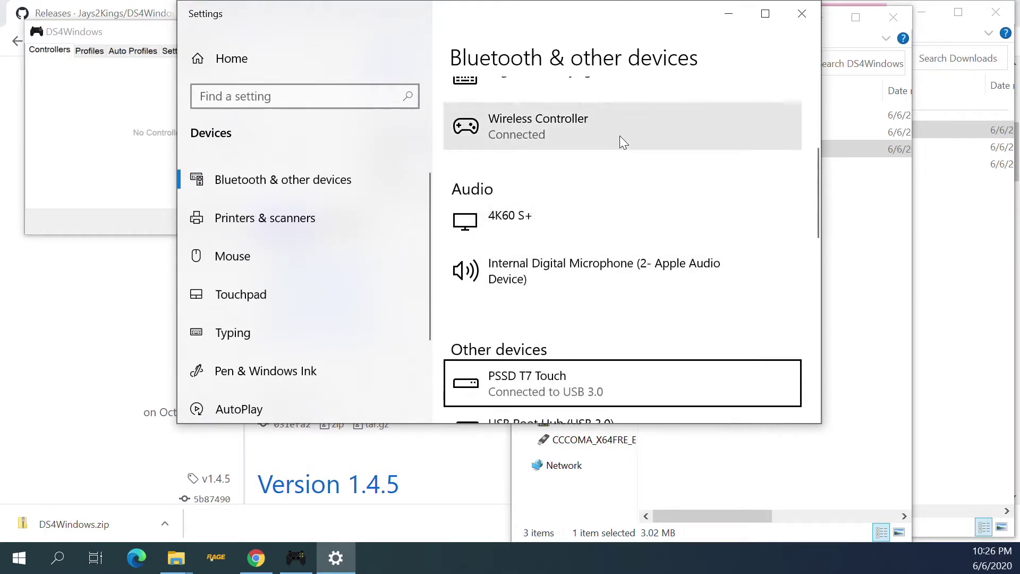
Step: Close the Bluetooth settings, check the Controllers list in DS4Windows, and quit the program
{"action": "left_click", "coordinate": [807, 13]}
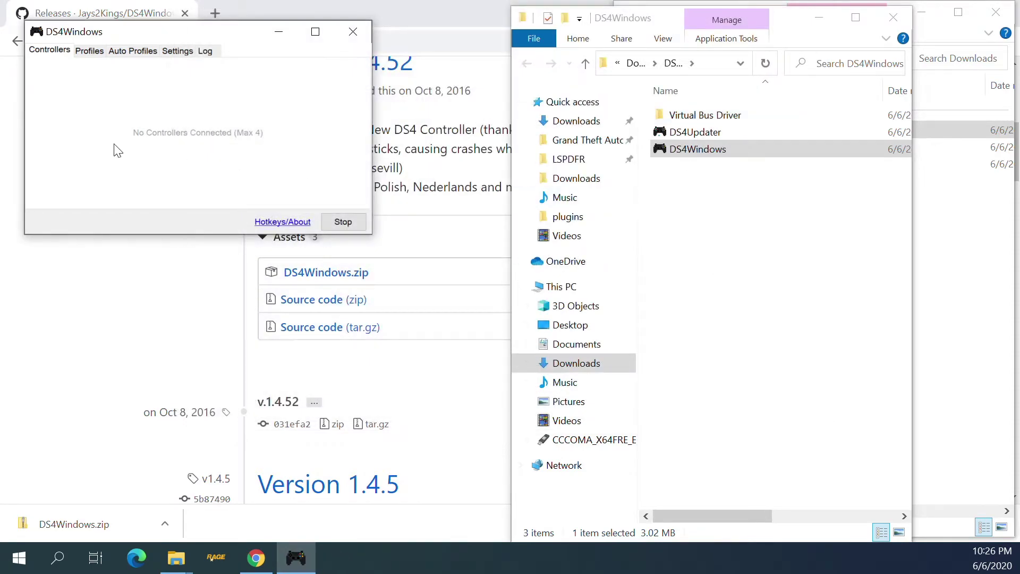
{"action": "left_click", "coordinate": [77, 51]}
{"action": "left_click", "coordinate": [51, 51]}
{"action": "left_click", "coordinate": [358, 32]}
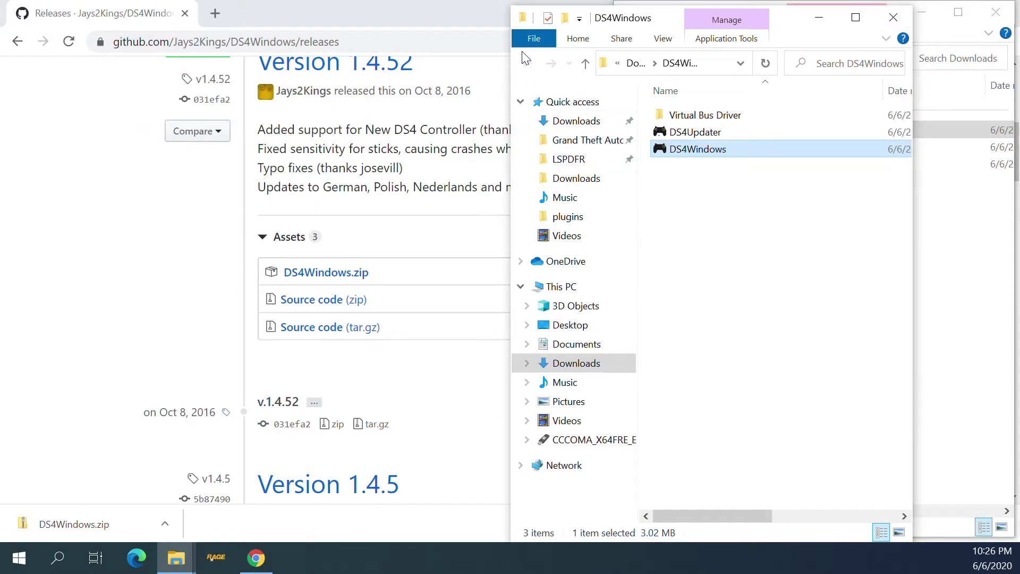
Step: Close the browser and both File Explorer windows
{"action": "left_click", "coordinate": [366, 35]}
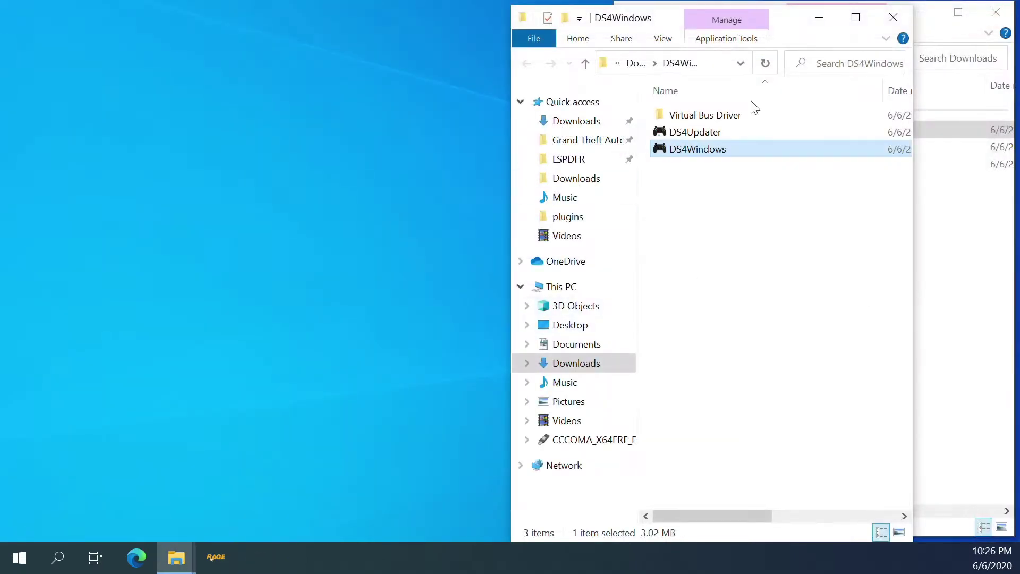
{"action": "left_click", "coordinate": [894, 18]}
{"action": "left_click", "coordinate": [975, 24]}
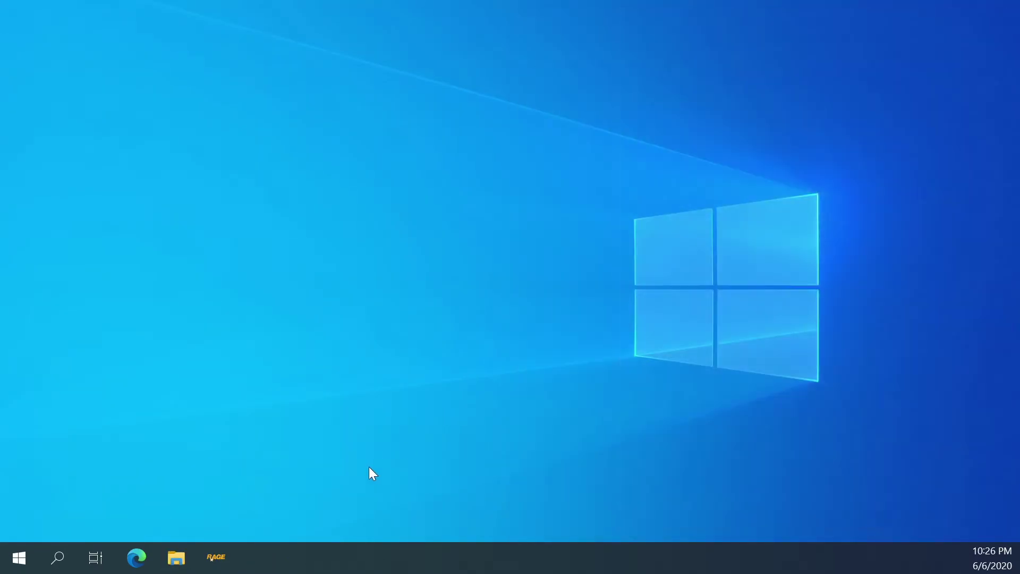
Step: Look for DS4Windows among the installed apps by browsing the app list and searching for "ds4"
{"action": "left_click", "coordinate": [14, 552]}
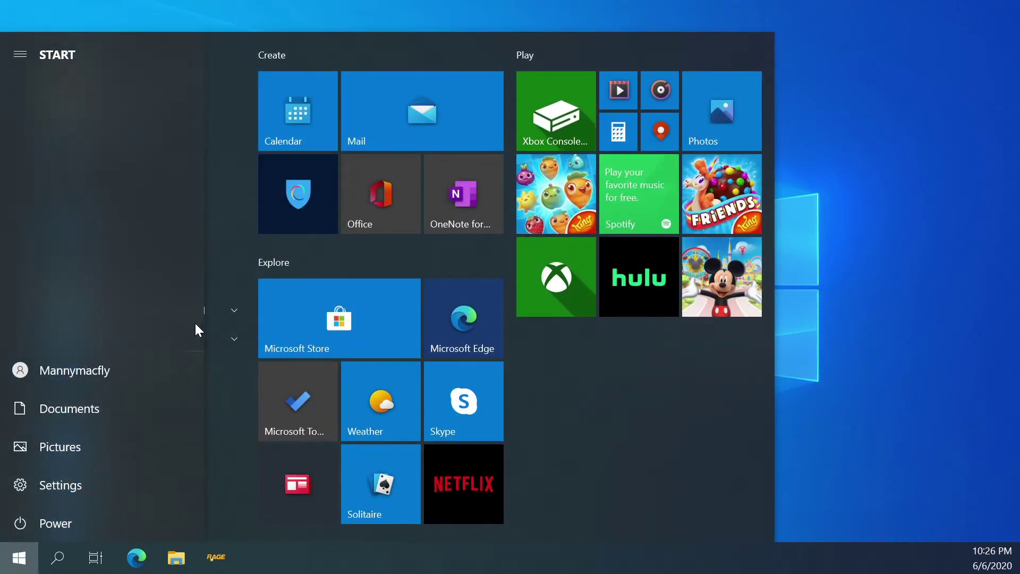
{"action": "scroll", "coordinate": [177, 372], "scroll_direction": "down", "scroll_amount": 15}
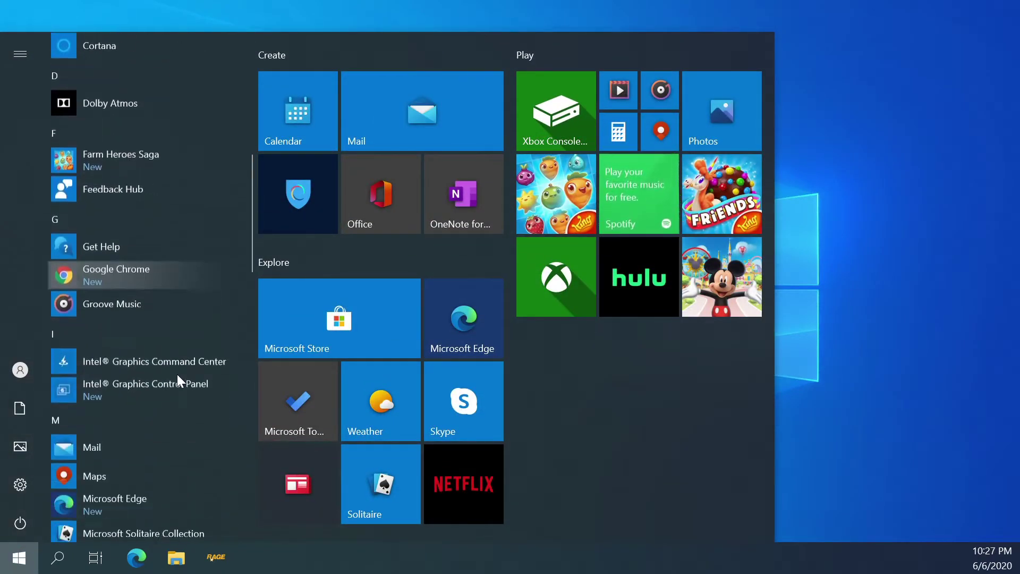
{"action": "scroll", "coordinate": [160, 378], "scroll_direction": "down", "scroll_amount": 10}
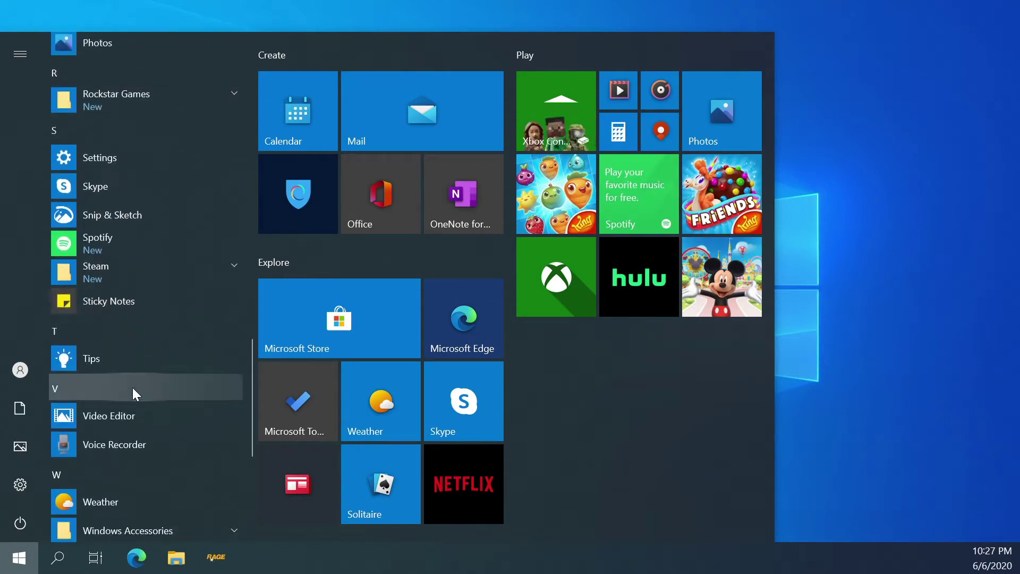
{"action": "left_click", "coordinate": [23, 564]}
{"action": "left_click", "coordinate": [22, 564]}
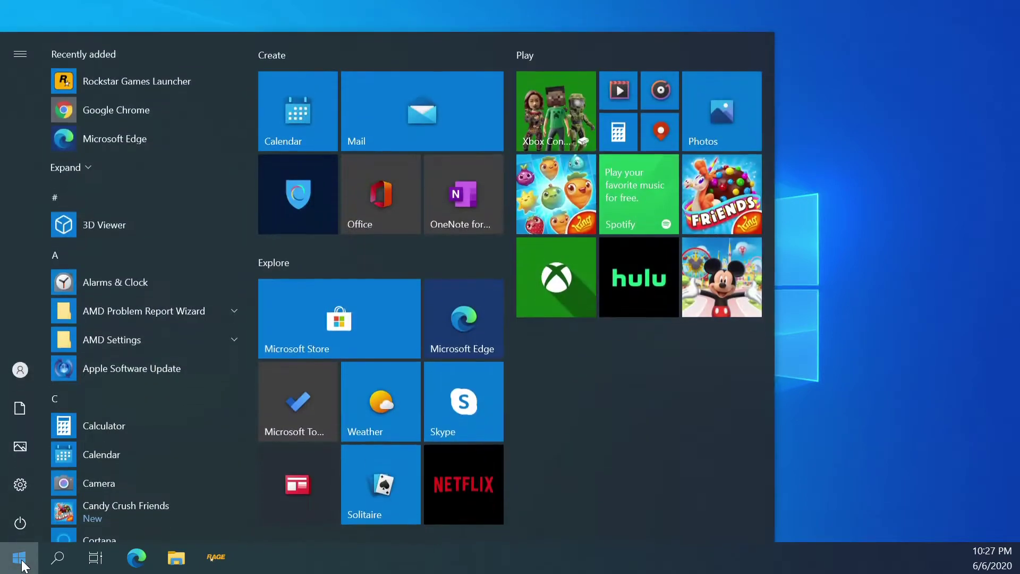
{"action": "type", "text": "ds4"}
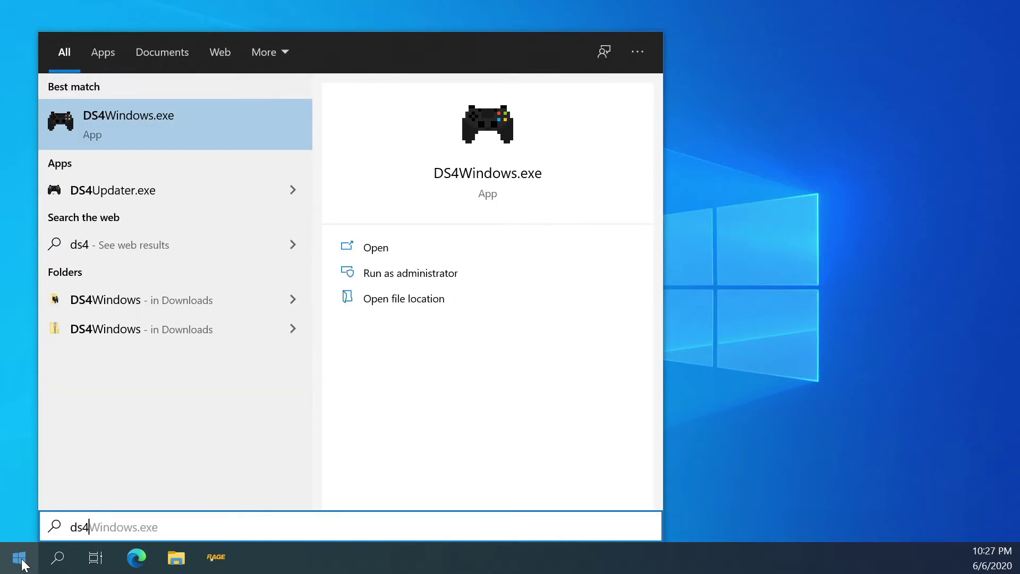
{"action": "left_click", "coordinate": [749, 298]}
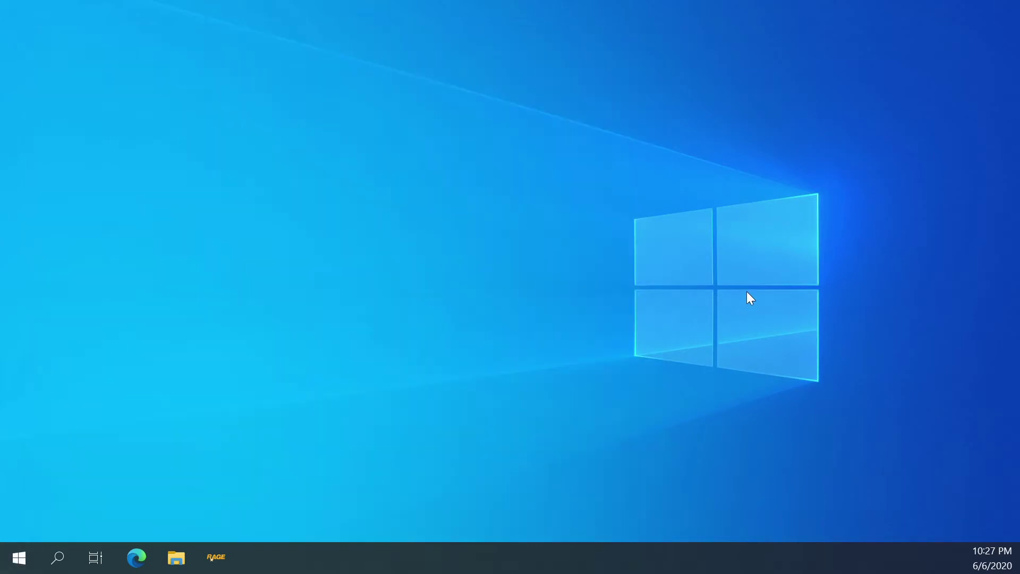
Step: Restart the computer
{"action": "left_click", "coordinate": [19, 560]}
{"action": "left_click", "coordinate": [21, 525]}
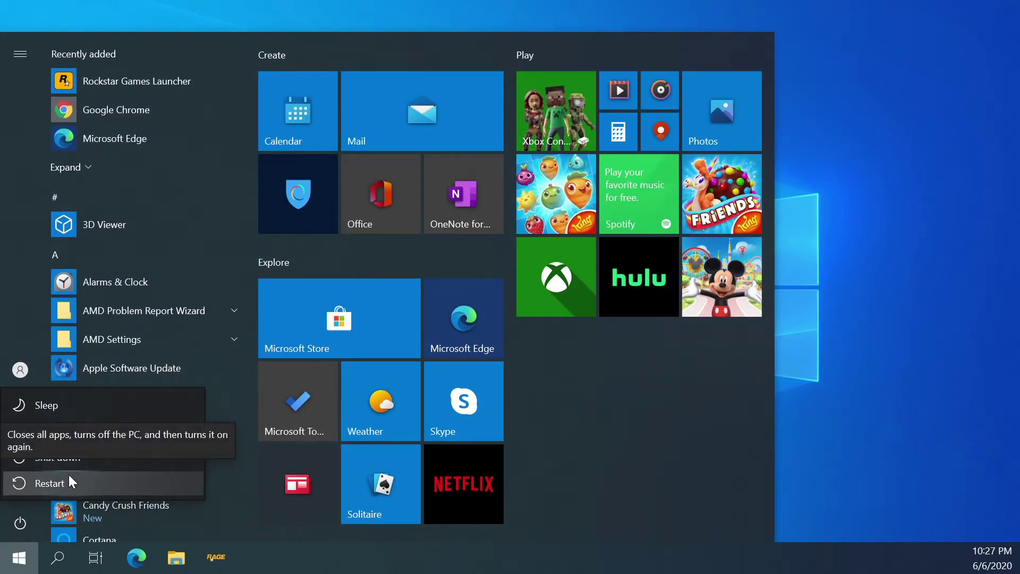
{"action": "left_click", "coordinate": [69, 476]}
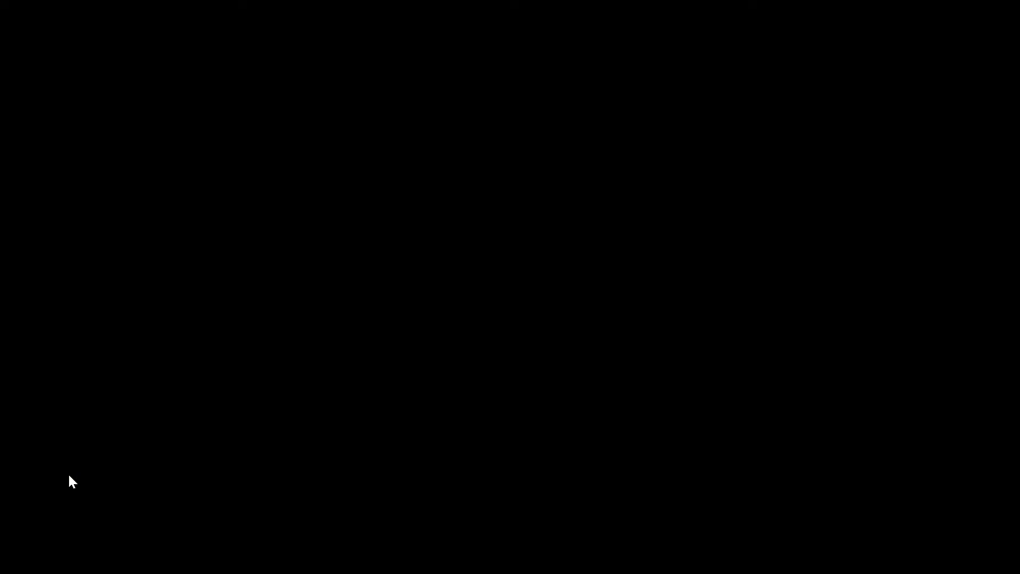
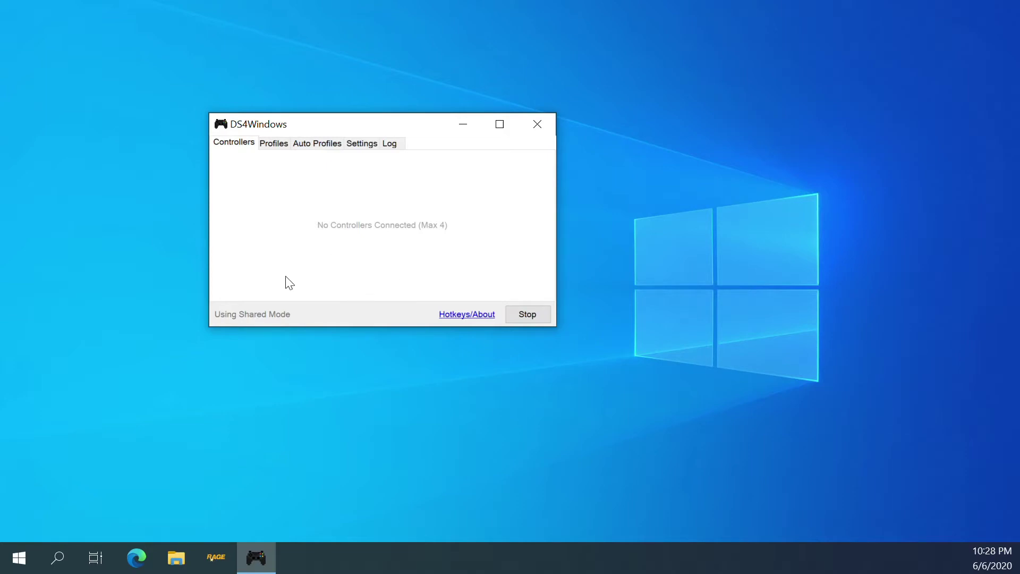
Step: Look through the profiles, auto profiles and settings in DS4Windows, including its Xinput ports and setup links
{"action": "left_click", "coordinate": [274, 144]}
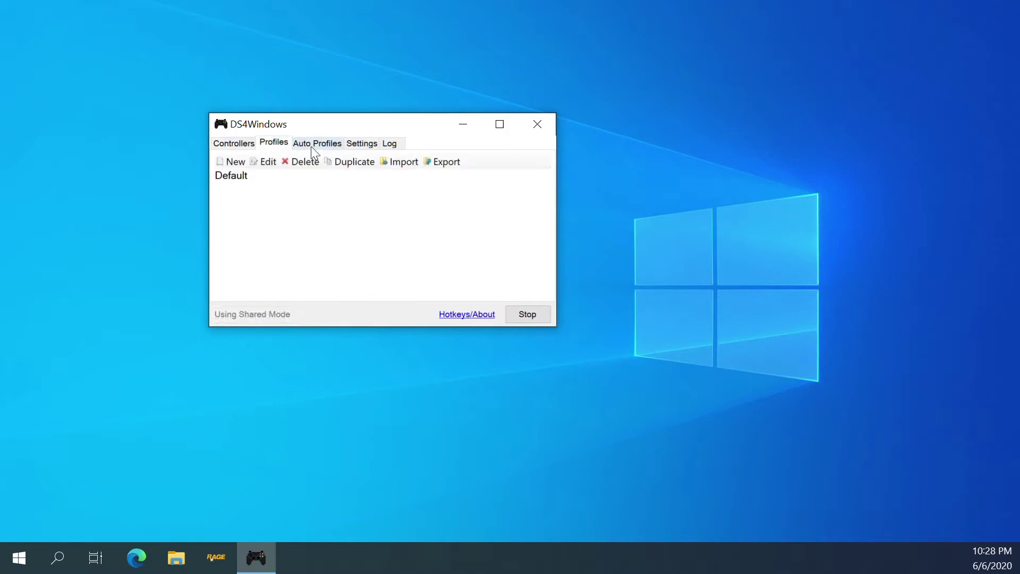
{"action": "left_click", "coordinate": [323, 145]}
{"action": "left_click", "coordinate": [368, 146]}
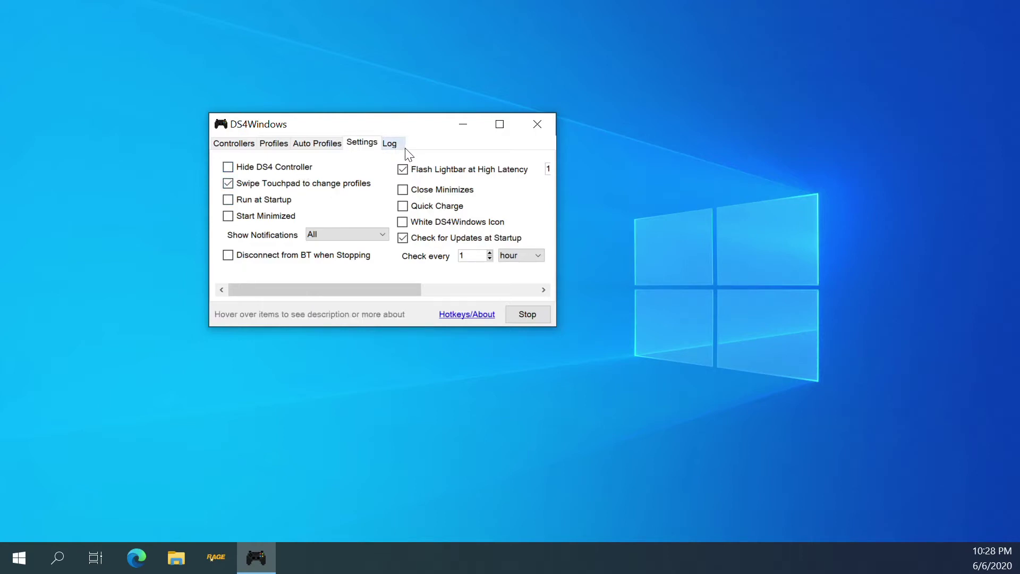
{"action": "scroll", "coordinate": [437, 195], "scroll_direction": "right", "scroll_amount": 2}
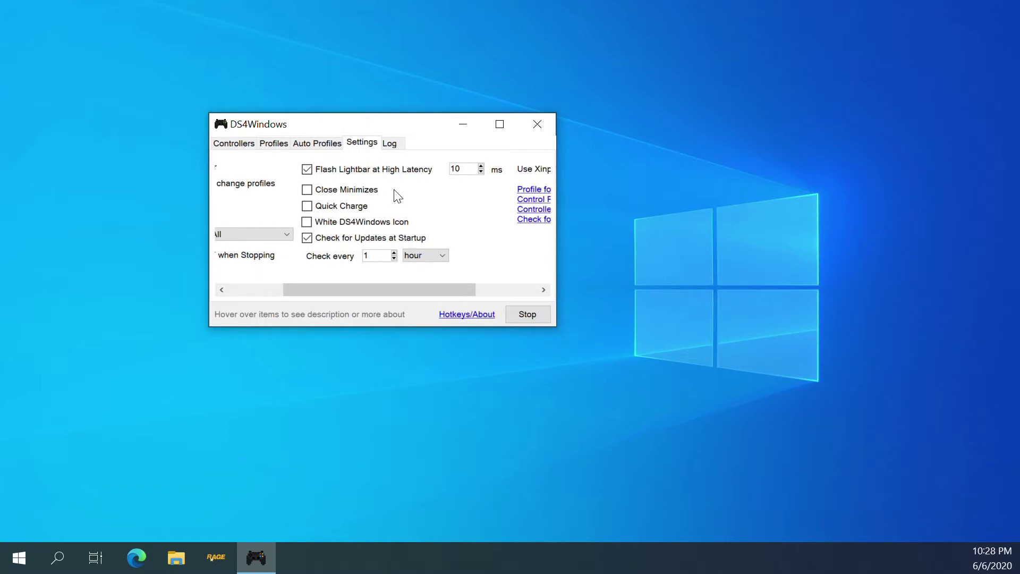
{"action": "scroll", "coordinate": [399, 196], "scroll_direction": "right", "scroll_amount": 1}
{"action": "scroll", "coordinate": [399, 196], "scroll_direction": "right", "scroll_amount": 1}
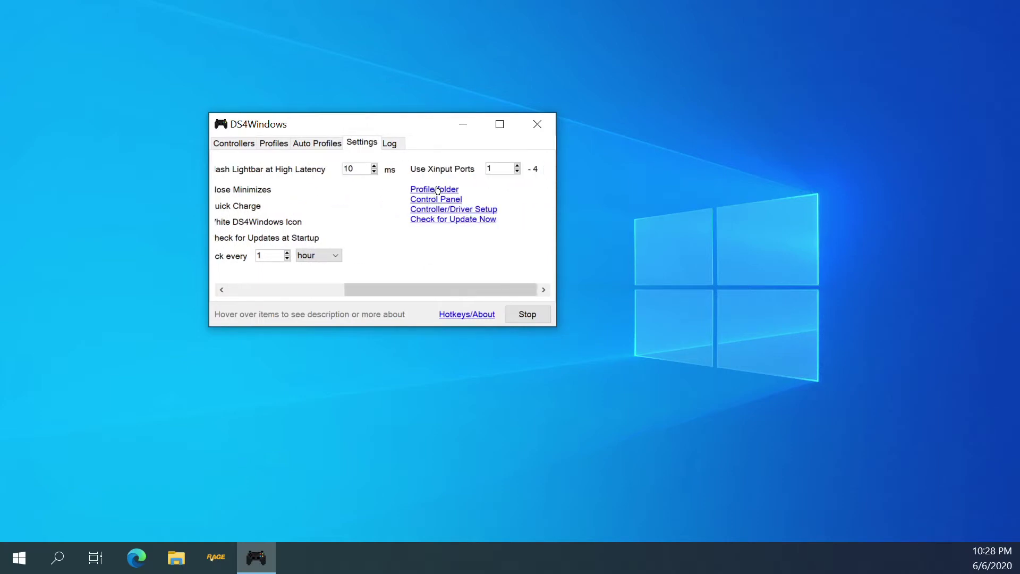
Step: Open the Profile folder from the DS4Windows settings, view its contents, and close it
{"action": "scroll", "coordinate": [393, 210], "scroll_direction": "left", "scroll_amount": 1}
{"action": "scroll", "coordinate": [390, 208], "scroll_direction": "left", "scroll_amount": 2}
{"action": "scroll", "coordinate": [387, 207], "scroll_direction": "right", "scroll_amount": 4}
{"action": "left_click", "coordinate": [435, 191]}
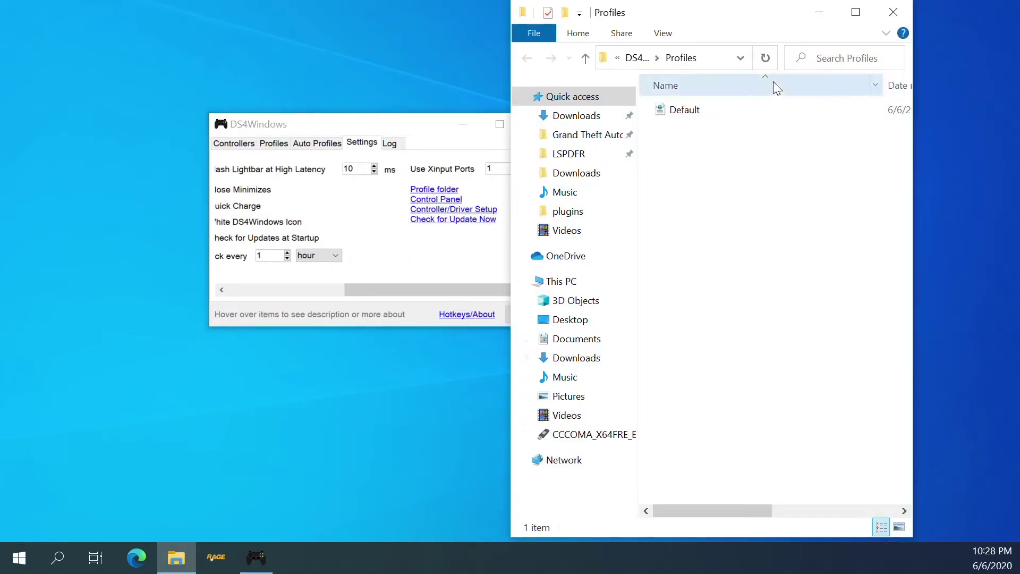
{"action": "left_click", "coordinate": [899, 8]}
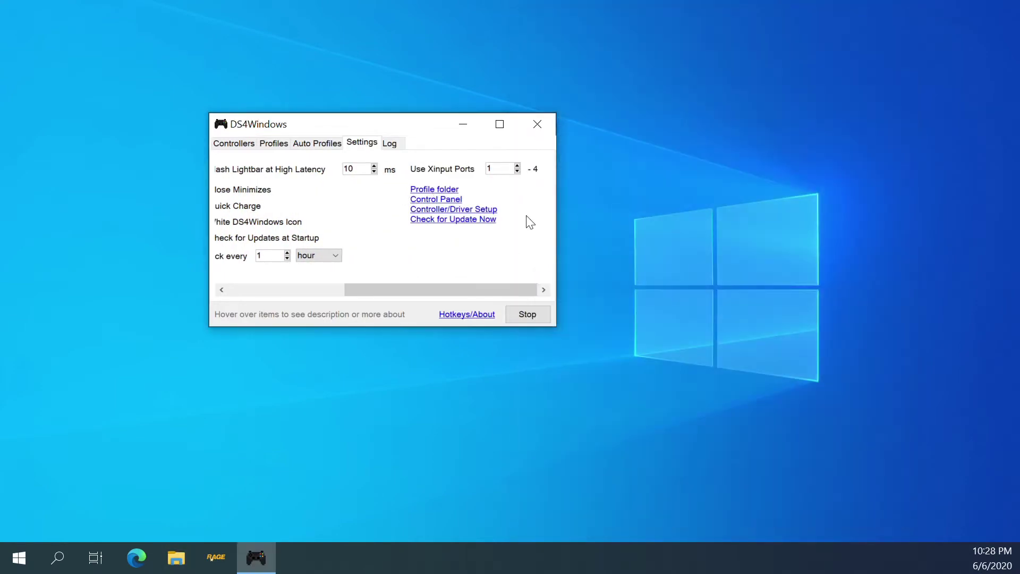
Step: Open the Controller/Driver Setup guide, check the Controllers list beside it, and finish the guide
{"action": "left_click", "coordinate": [436, 212]}
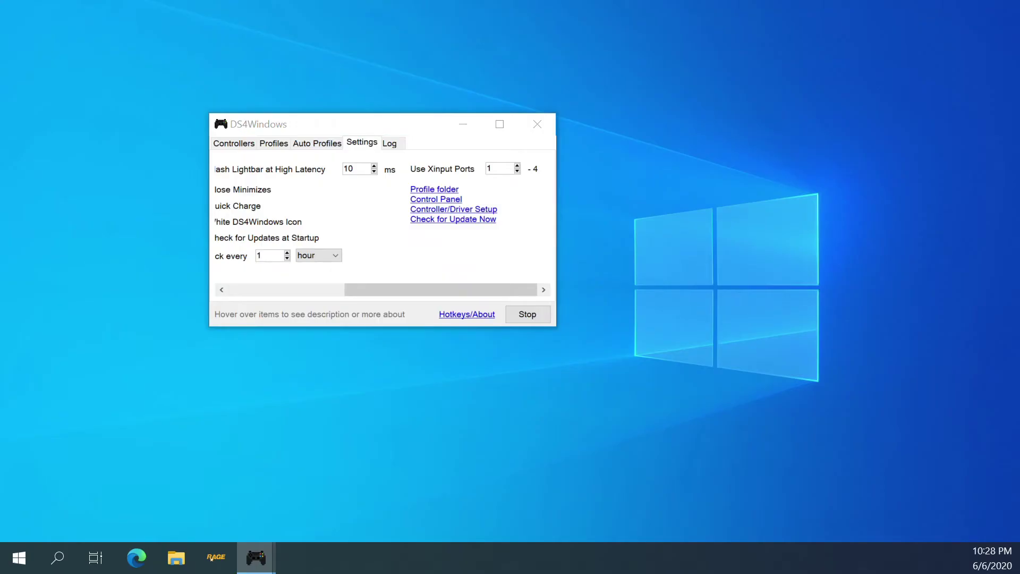
{"action": "left_click_drag", "start_coordinate": [957, 122], "coordinate": [664, 52]}
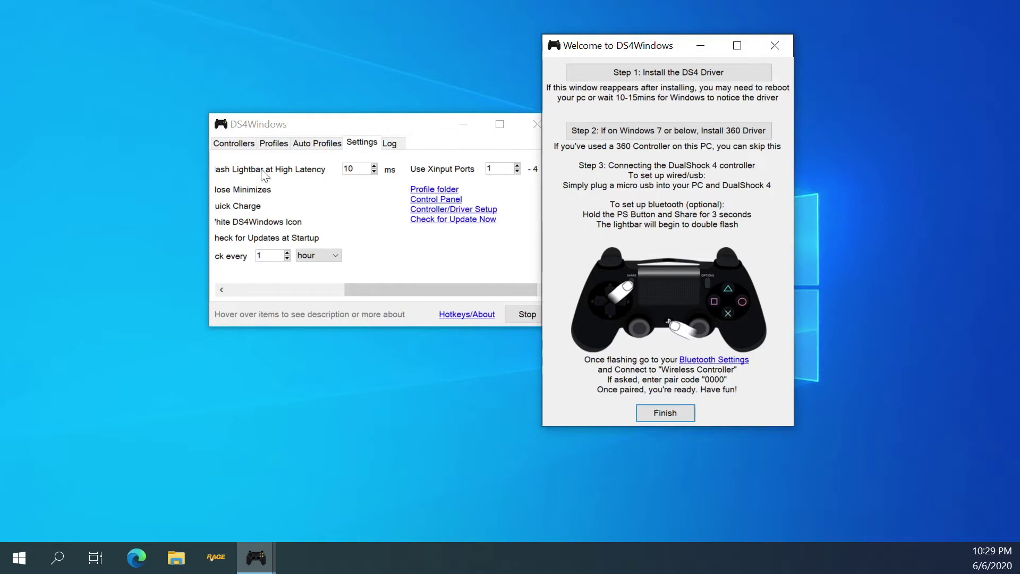
{"action": "left_click", "coordinate": [239, 145]}
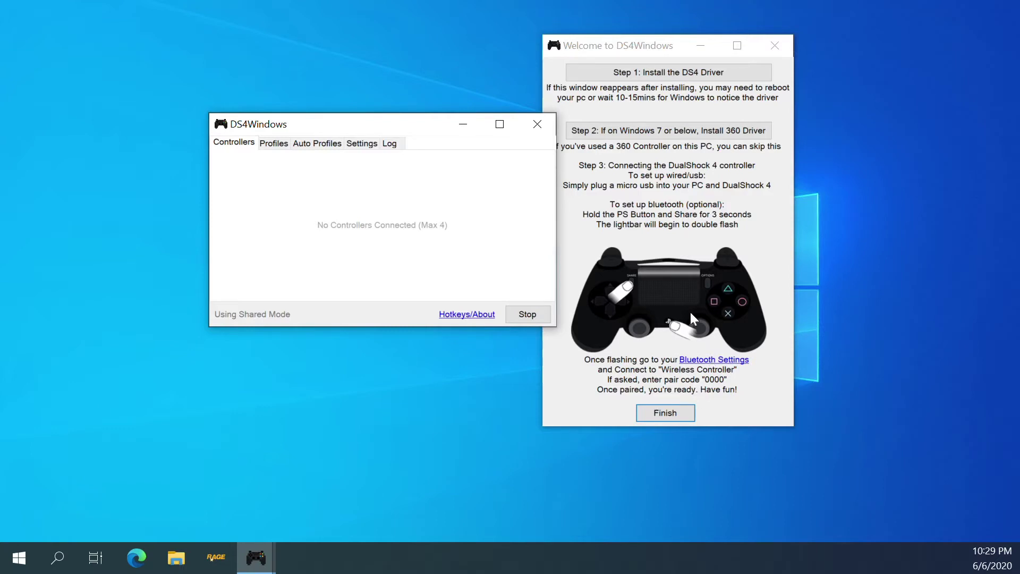
{"action": "left_click_drag", "start_coordinate": [645, 45], "coordinate": [673, 30]}
{"action": "left_click", "coordinate": [710, 398]}
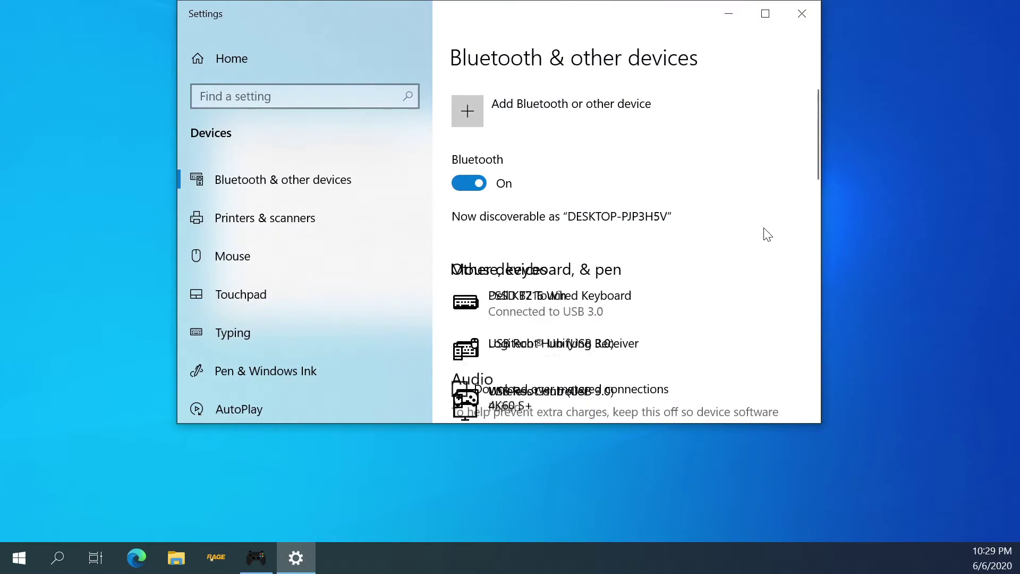
Step: Check the Wireless Controller's connection status in the Bluetooth & other devices list, and close the settings window
{"action": "scroll", "coordinate": [620, 201], "scroll_direction": "down", "scroll_amount": 3}
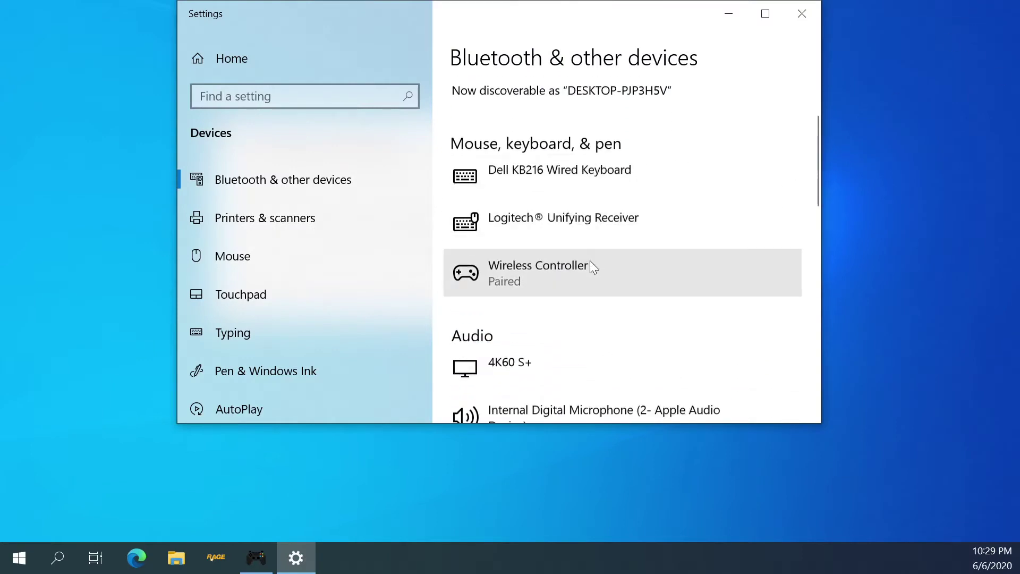
{"action": "left_click", "coordinate": [557, 276]}
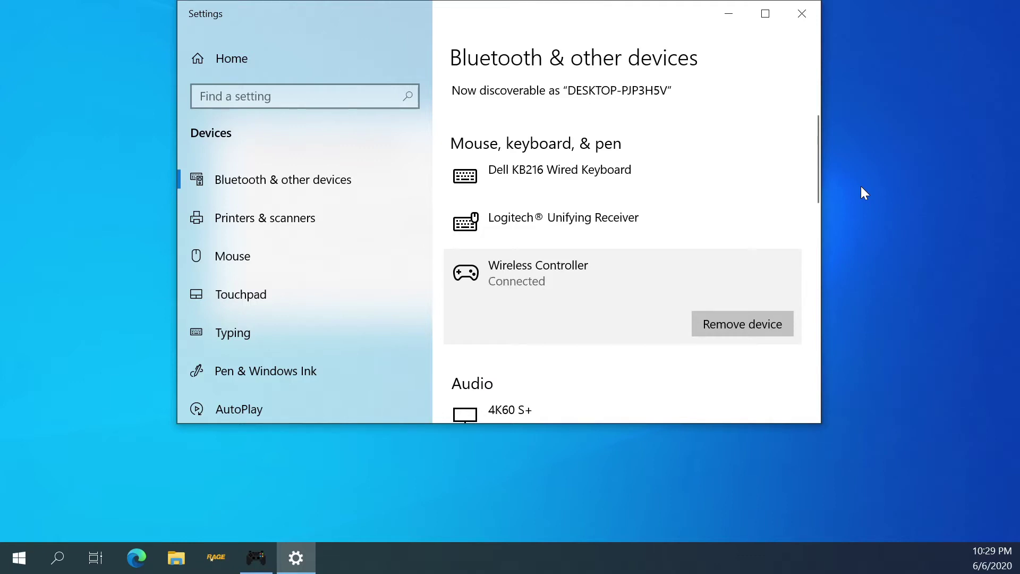
{"action": "key", "text": "Up"}
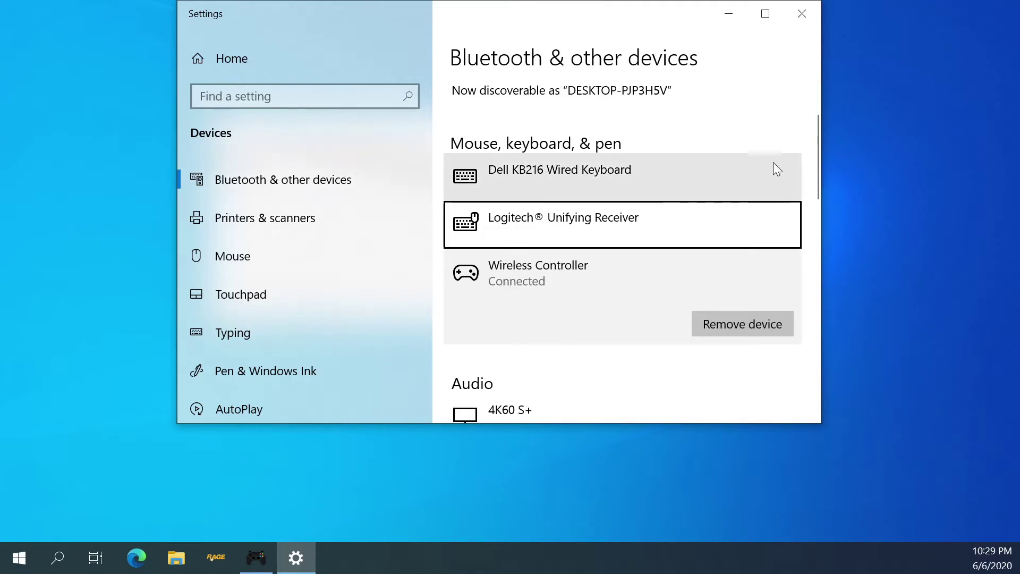
{"action": "left_click", "coordinate": [814, 9]}
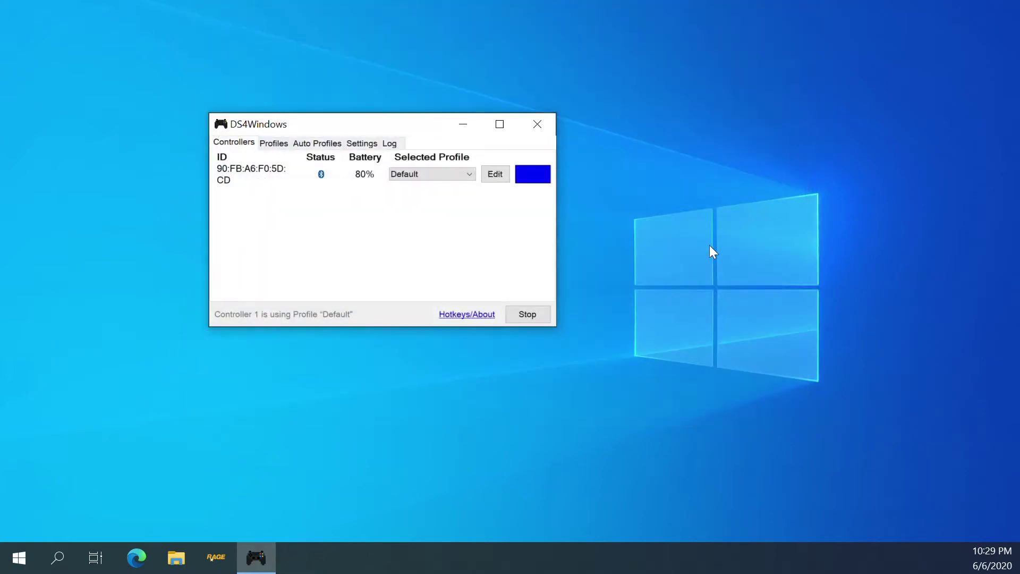
Step: Enlarge the DS4Windows window and view the Selected Profile options for the connected controller
{"action": "mouse_move", "coordinate": [254, 175]}
{"action": "left_click_drag", "start_coordinate": [558, 326], "coordinate": [906, 420]}
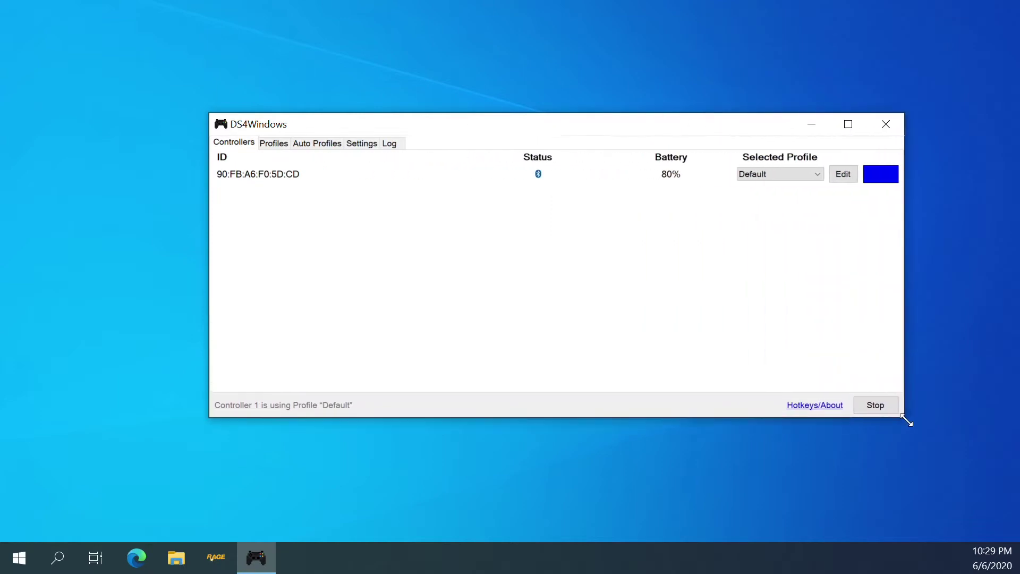
{"action": "left_click", "coordinate": [785, 176]}
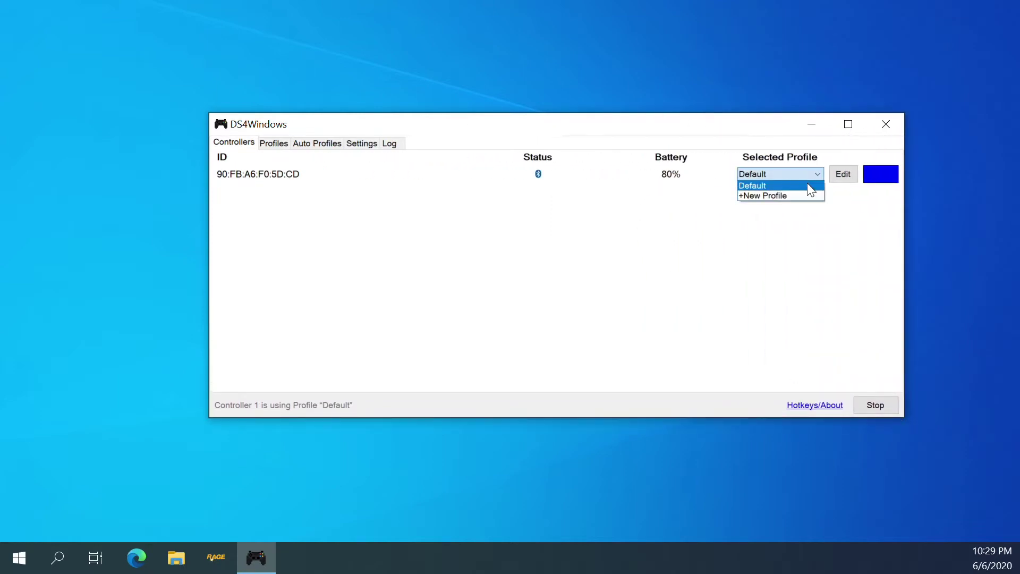
{"action": "left_click", "coordinate": [696, 224]}
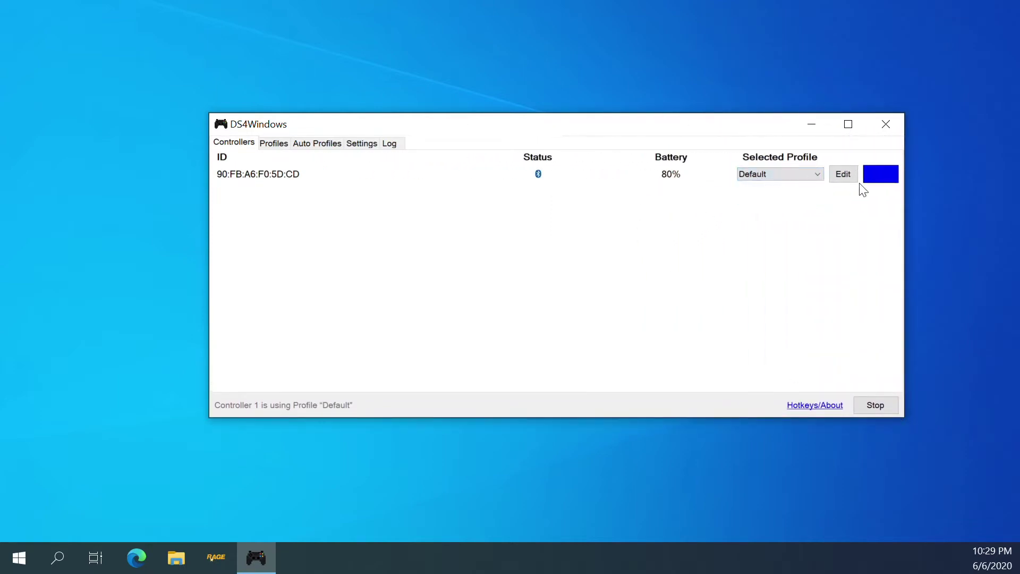
Step: Review the DS4Windows profiles, auto profiles, settings, log and Controllers list, and close the program
{"action": "left_click", "coordinate": [286, 144]}
{"action": "left_click", "coordinate": [305, 143]}
{"action": "left_click", "coordinate": [354, 142]}
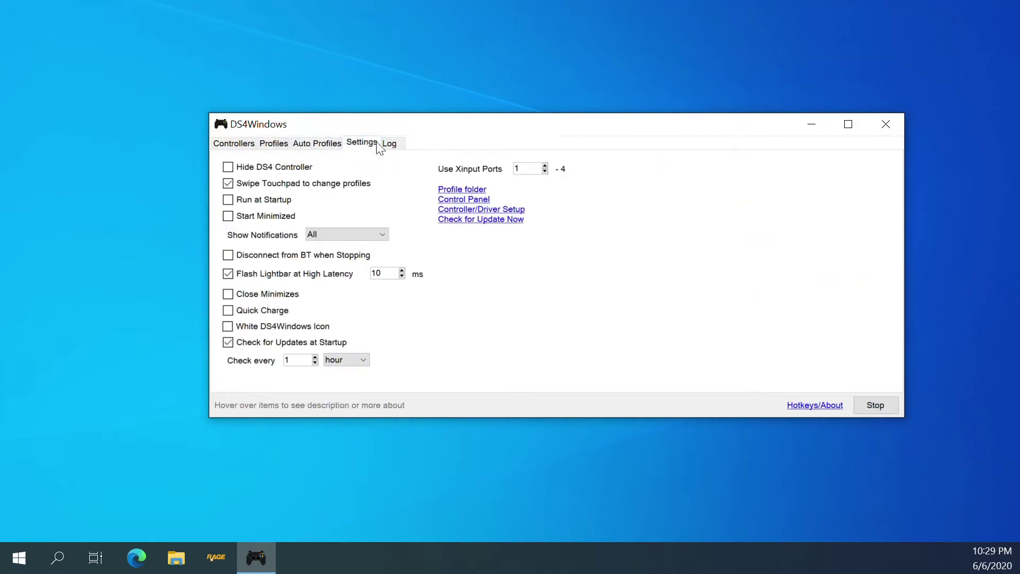
{"action": "left_click", "coordinate": [391, 144]}
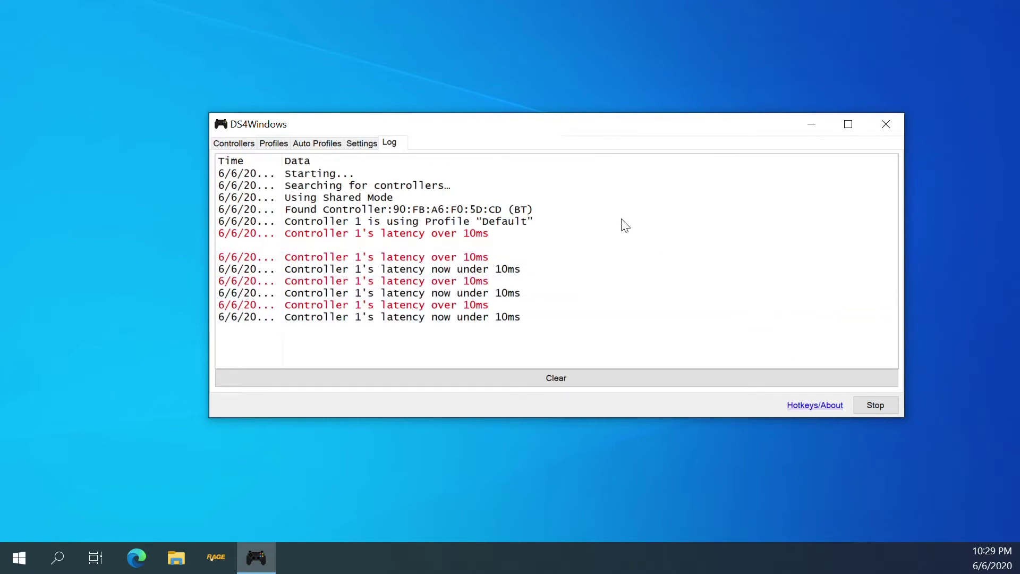
{"action": "left_click", "coordinate": [220, 140]}
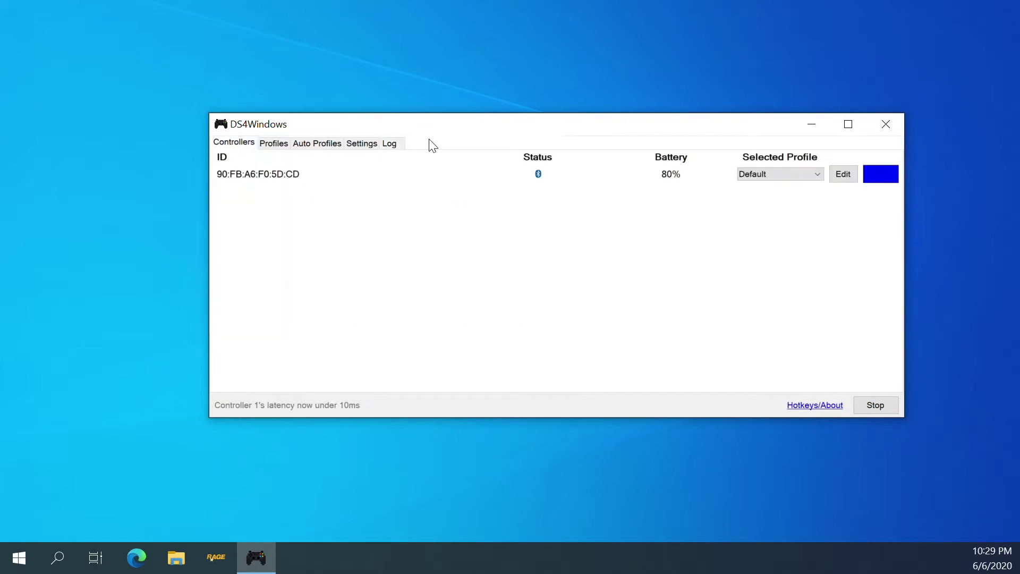
{"action": "left_click", "coordinate": [885, 124]}
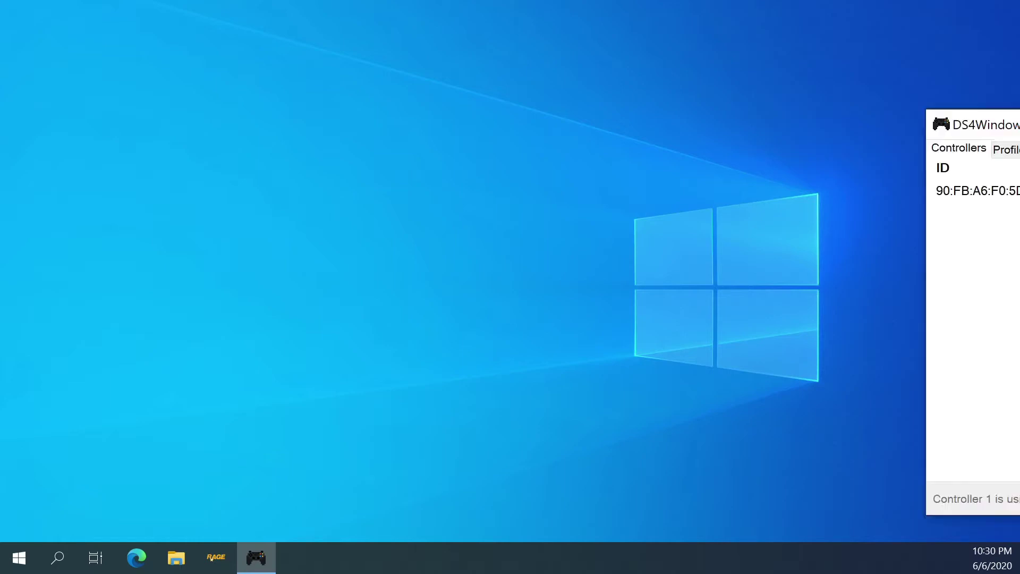
Step: Move the DS4Windows window fully onto the screen and look through its profiles, auto profiles and Controllers list
{"action": "left_click_drag", "start_coordinate": [983, 118], "coordinate": [364, 123]}
{"action": "left_click", "coordinate": [205, 137]}
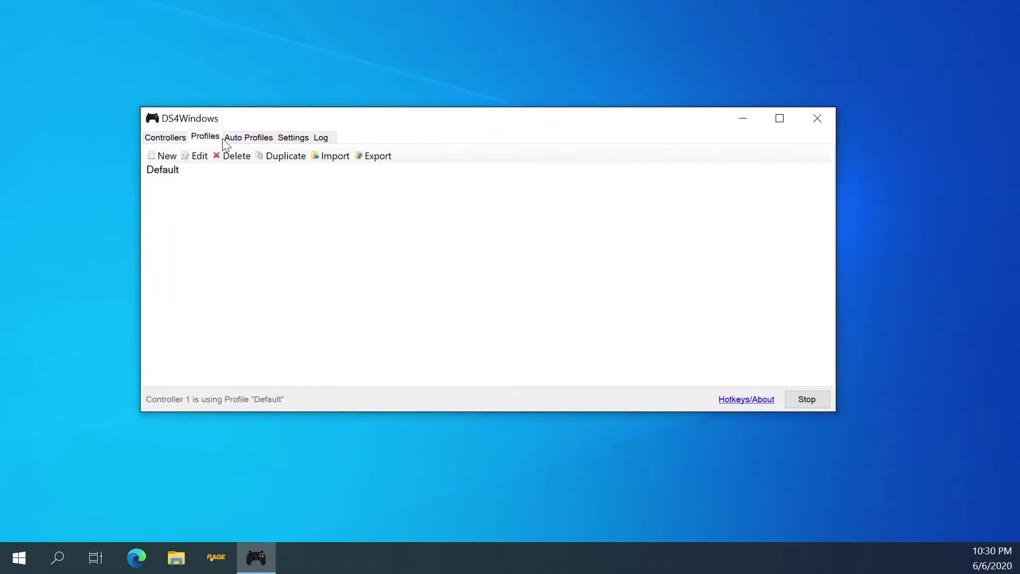
{"action": "left_click", "coordinate": [235, 138]}
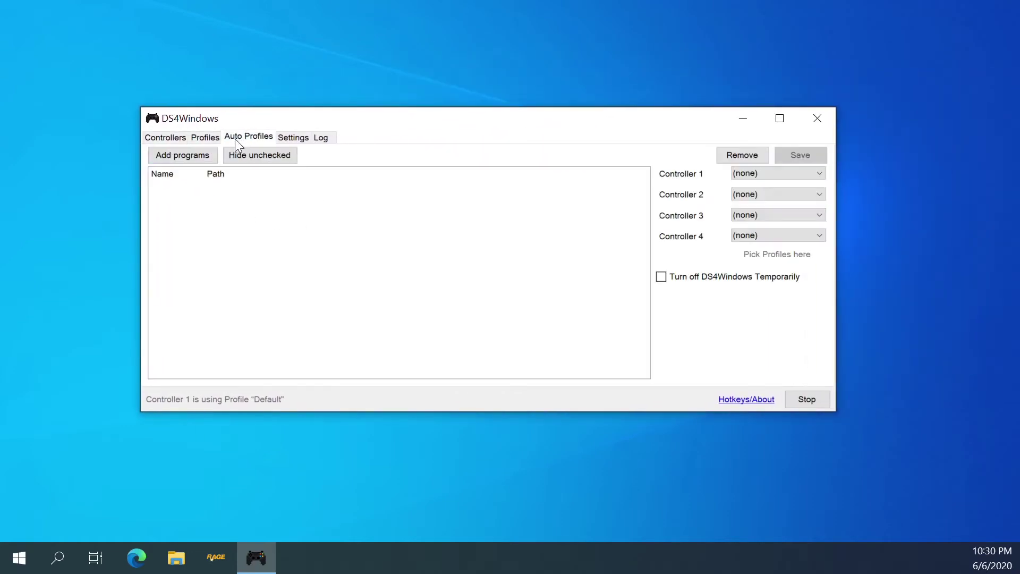
{"action": "left_click", "coordinate": [166, 136]}
Step: Enable Run at Startup in the DS4Windows settings and minimize the window
{"action": "left_click", "coordinate": [292, 138]}
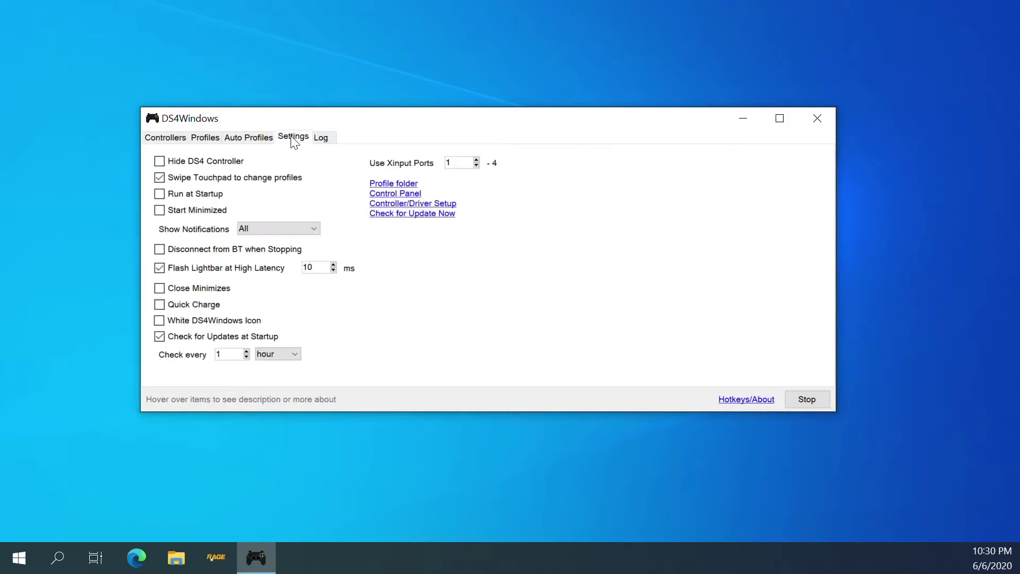
{"action": "left_click", "coordinate": [160, 193]}
{"action": "left_click", "coordinate": [745, 119]}
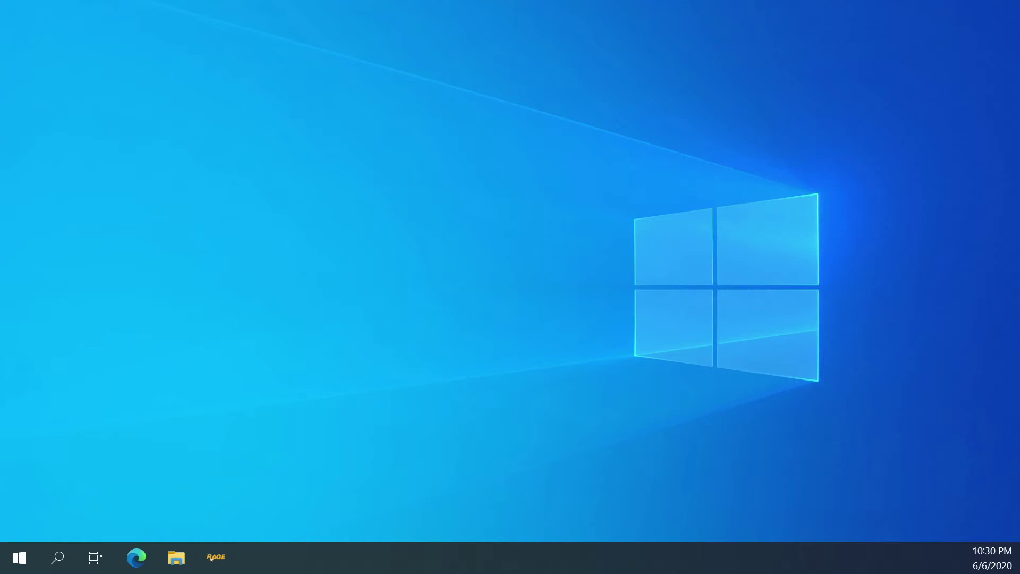
Step: Launch the RAGE program
{"action": "left_click", "coordinate": [219, 560]}
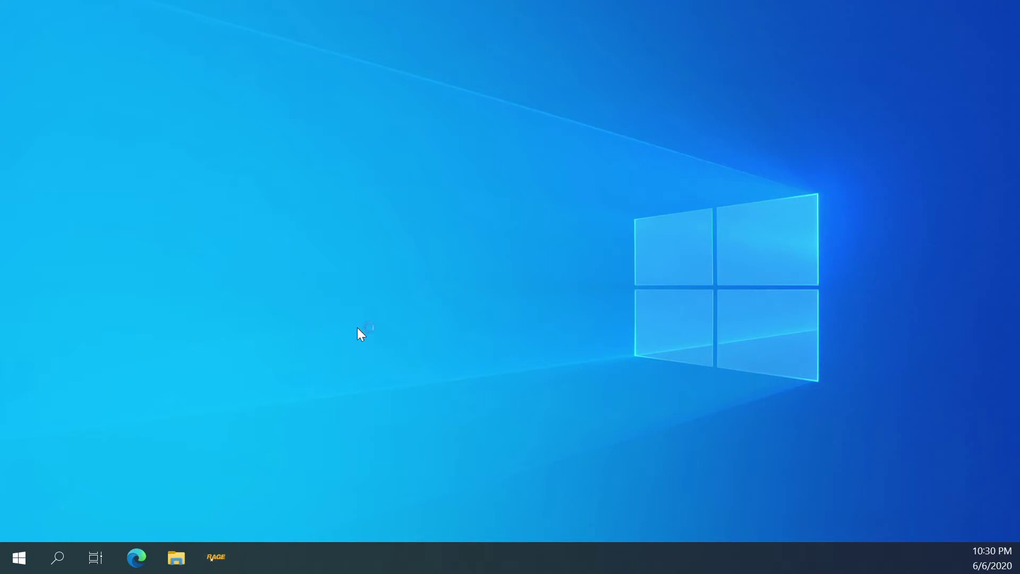